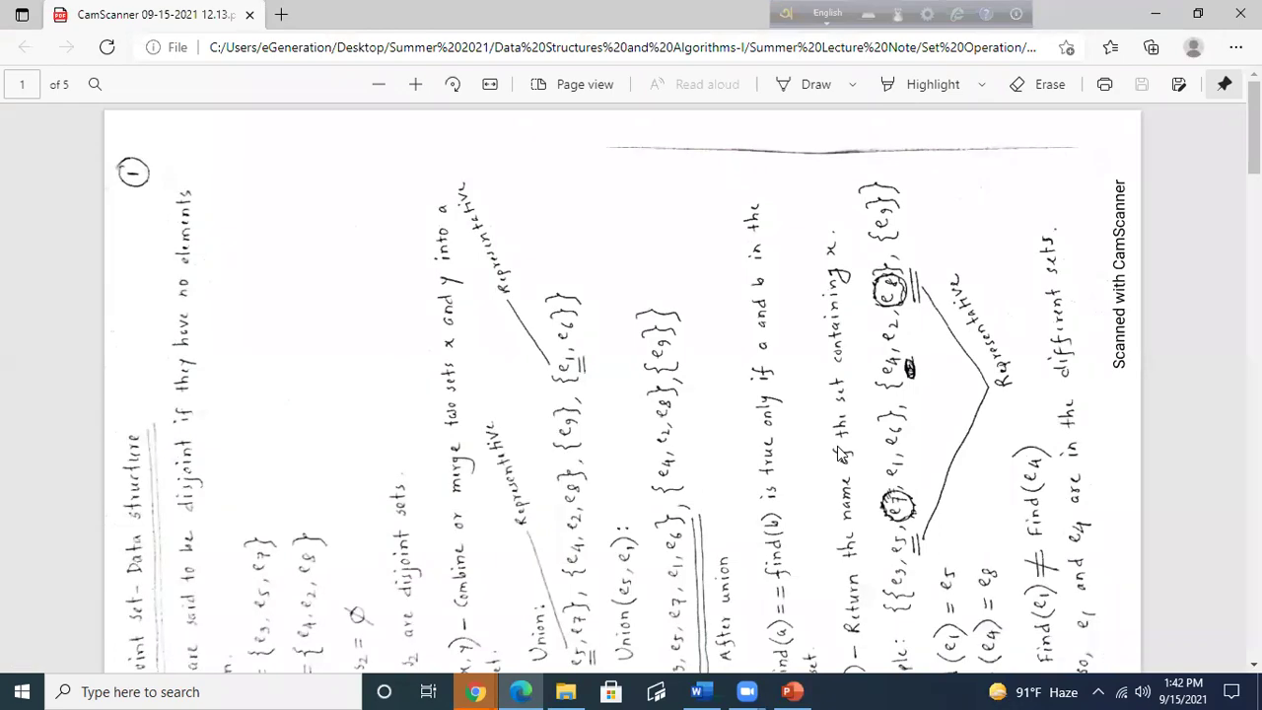
# Look through the five-page handwritten lecture notes on disjoint sets and Kruskal's algorithm, ending back on page 1
pyautogui.scroll(-15, 837, 445)
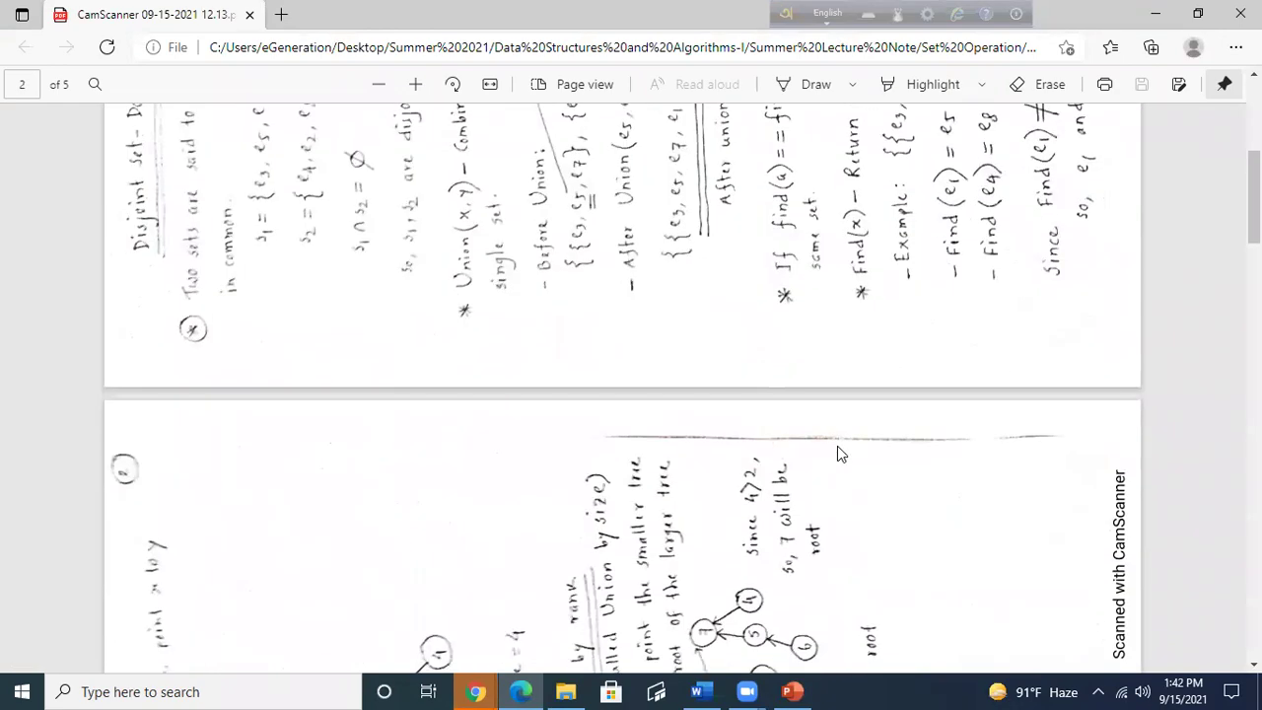
pyautogui.scroll(-15, 837, 453)
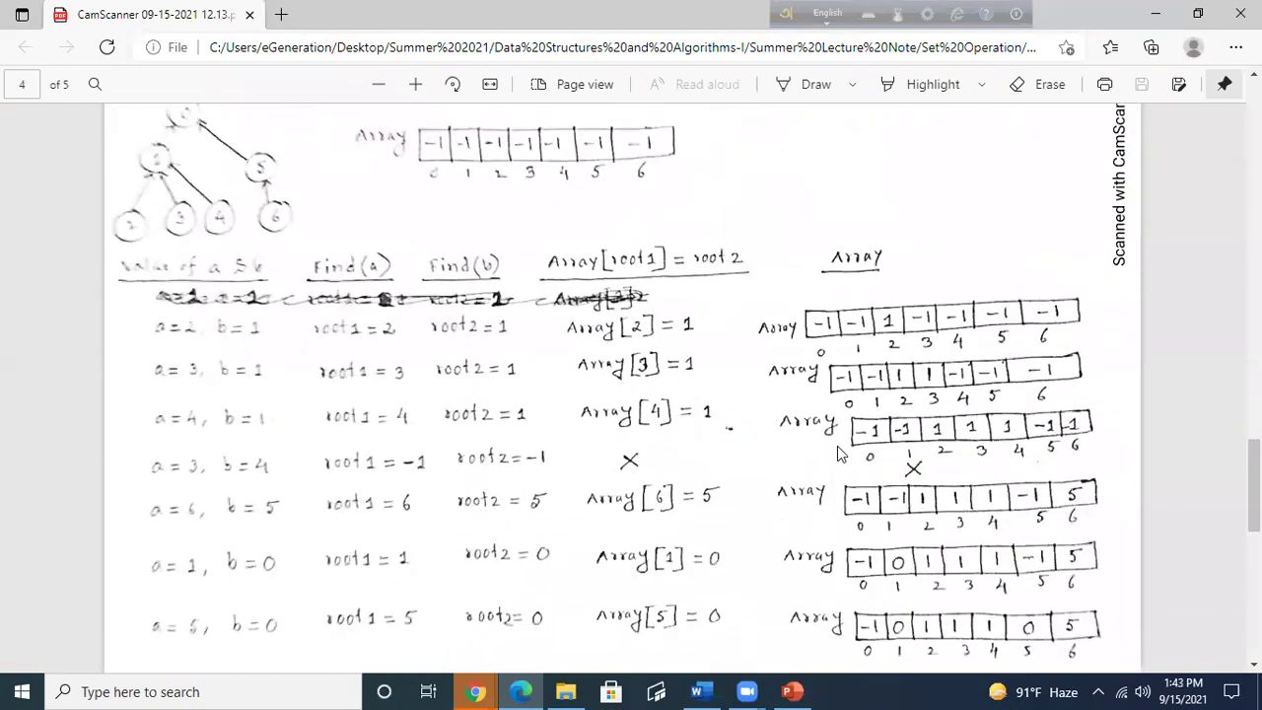
pyautogui.scroll(-1, 837, 454)
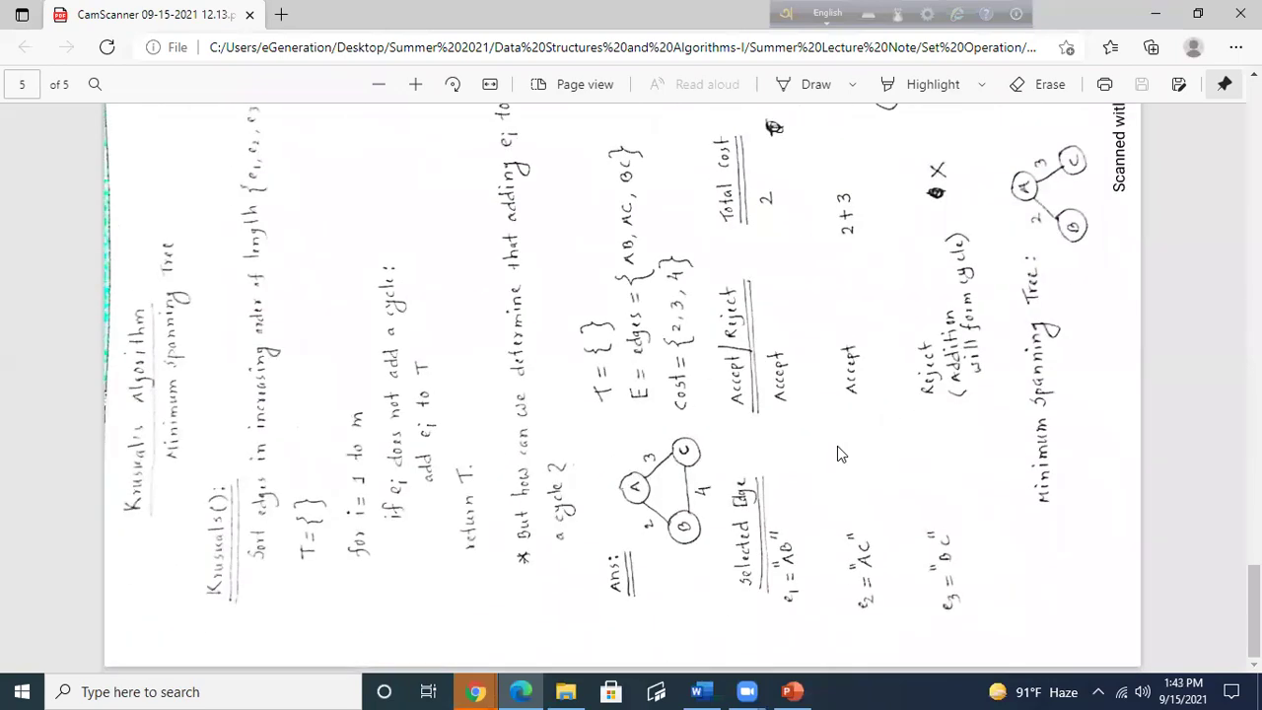
pyautogui.scroll(6, 837, 446)
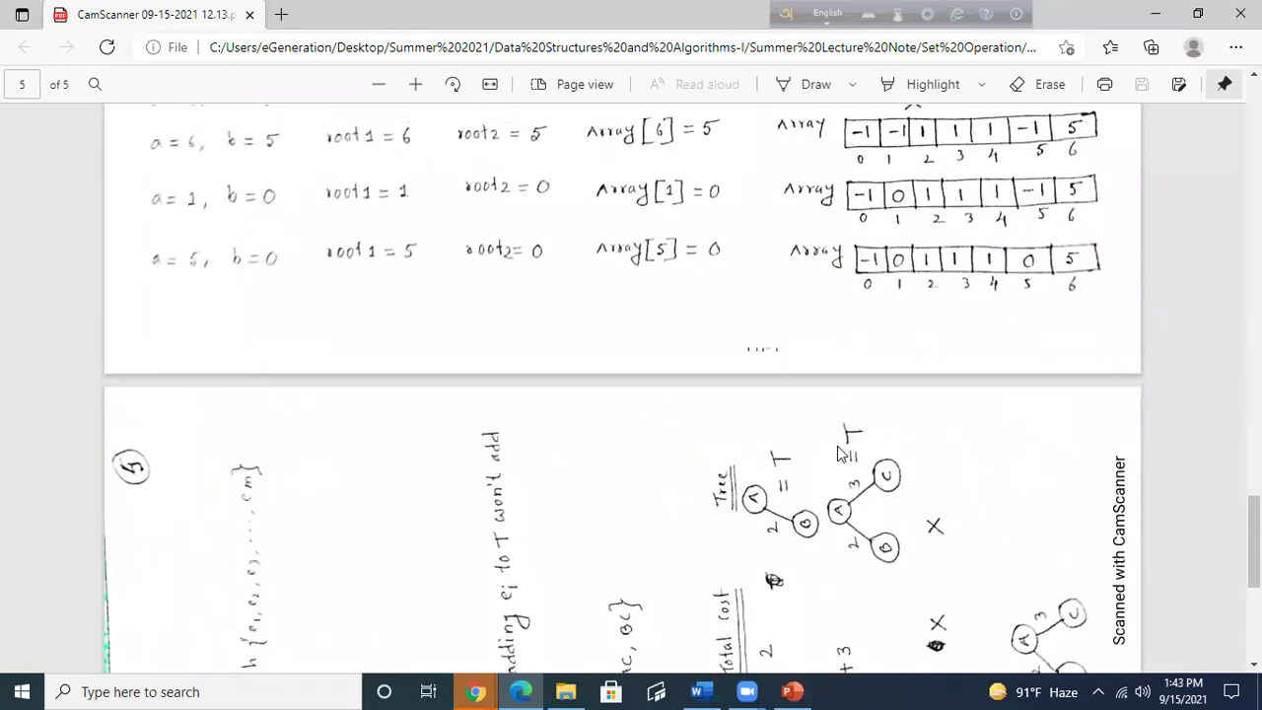
pyautogui.scroll(12, 837, 454)
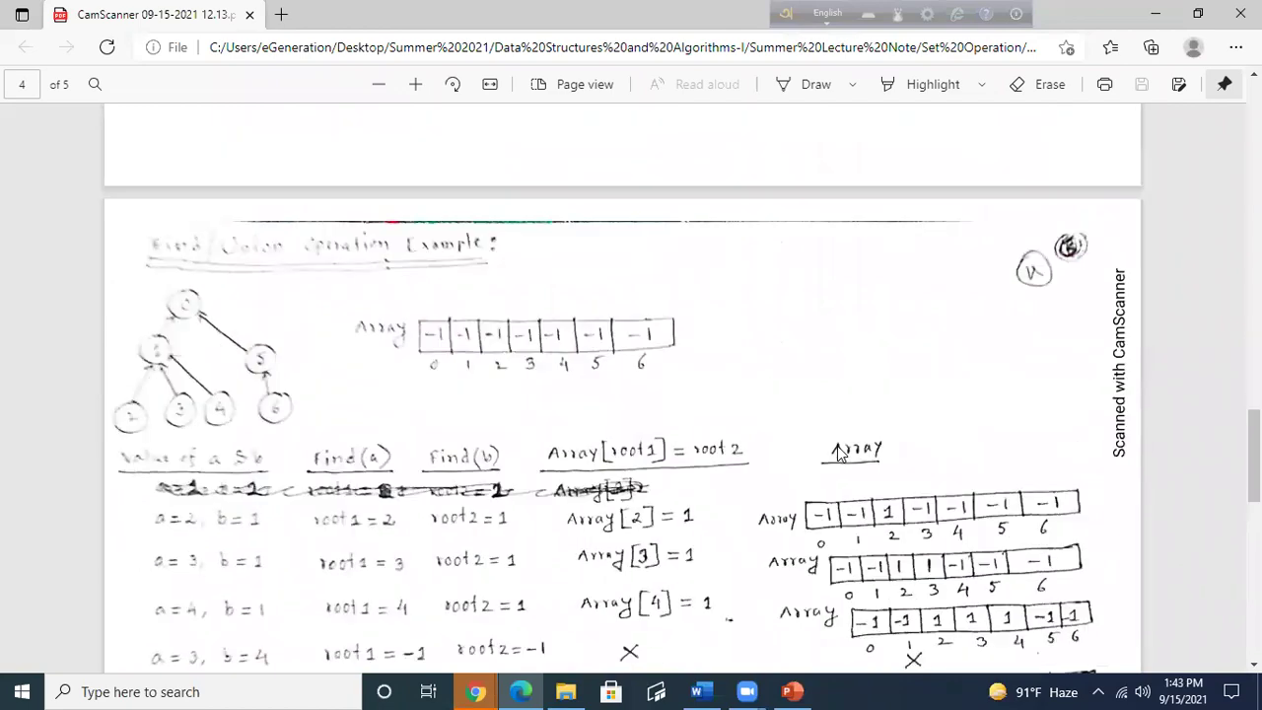
pyautogui.scroll(10, 837, 454)
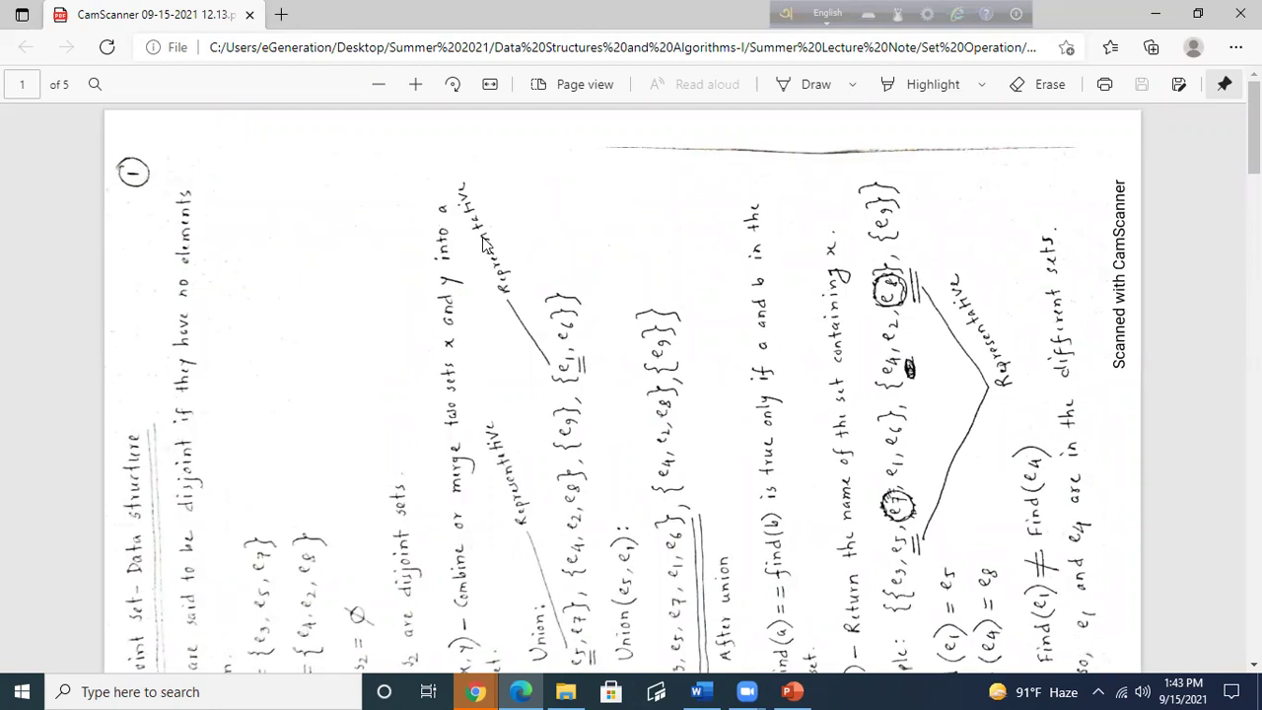
# Open a new browser tab
pyautogui.click(280, 16)
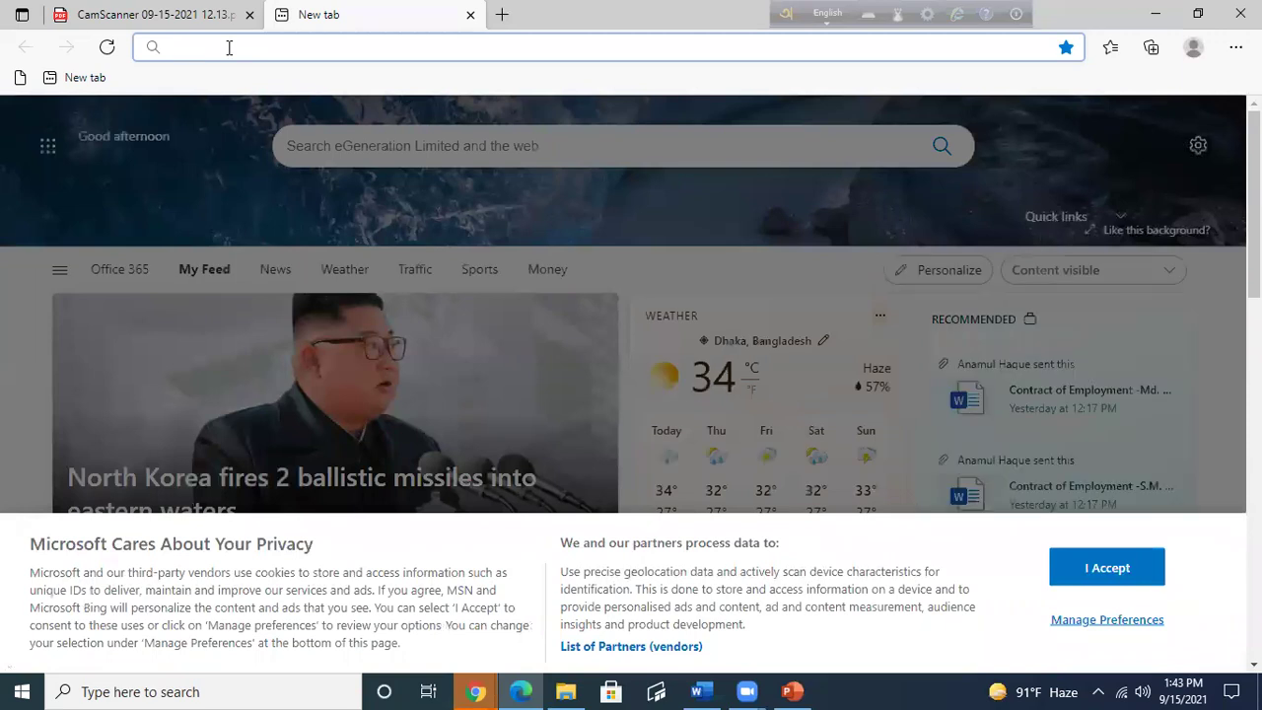
pyautogui.write('uiu')
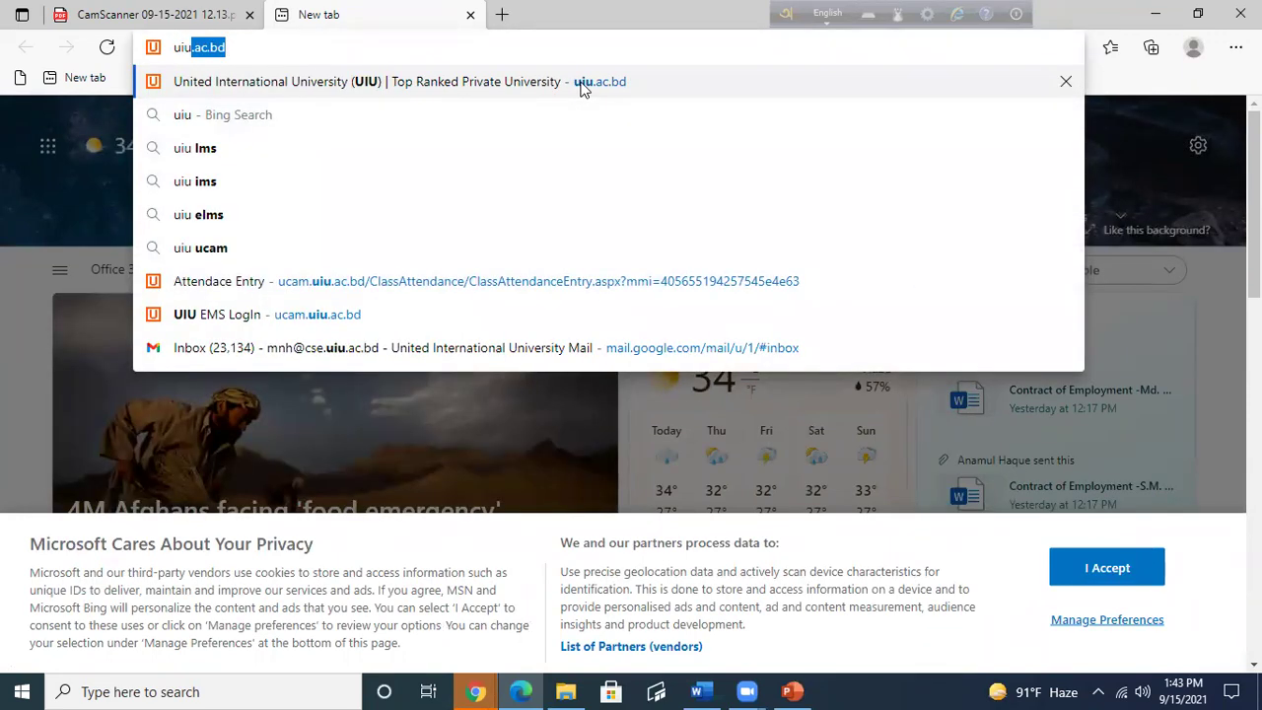
pyautogui.click(260, 54)
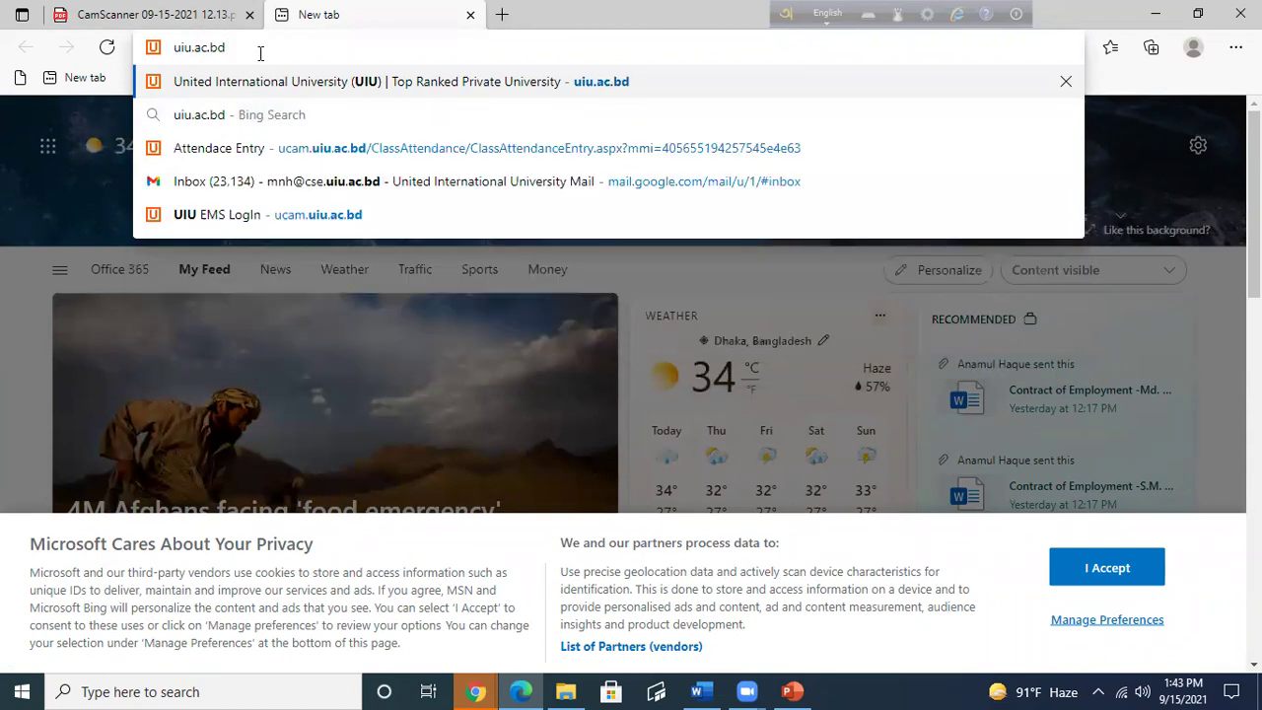
pyautogui.press('BackSpace')
pyautogui.press('BackSpace')
pyautogui.press('BackSpace')
pyautogui.press('BackSpace')
pyautogui.press('BackSpace')
pyautogui.press('BackSpace')
pyautogui.press('BackSpace')
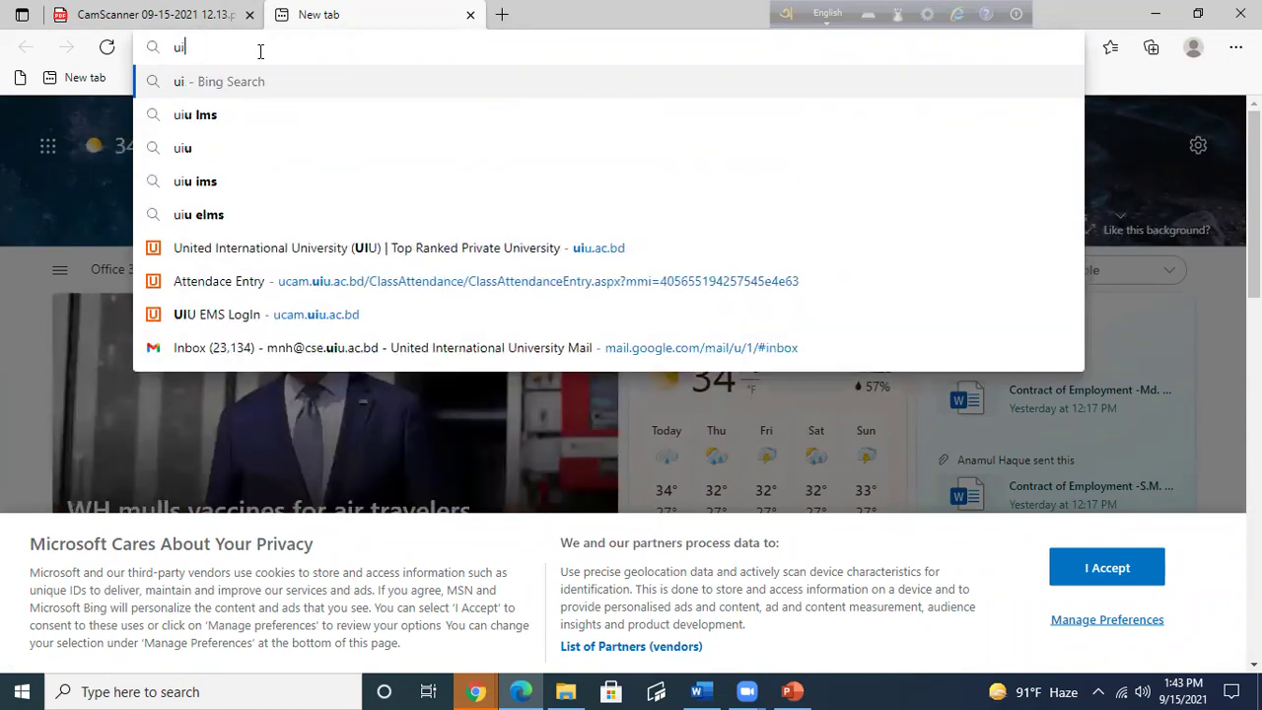
pyautogui.press('BackSpace')
pyautogui.press('BackSpace')
# Go to the university's EMS login page at ucam.uiu.ac.bd
pyautogui.write('ucam')
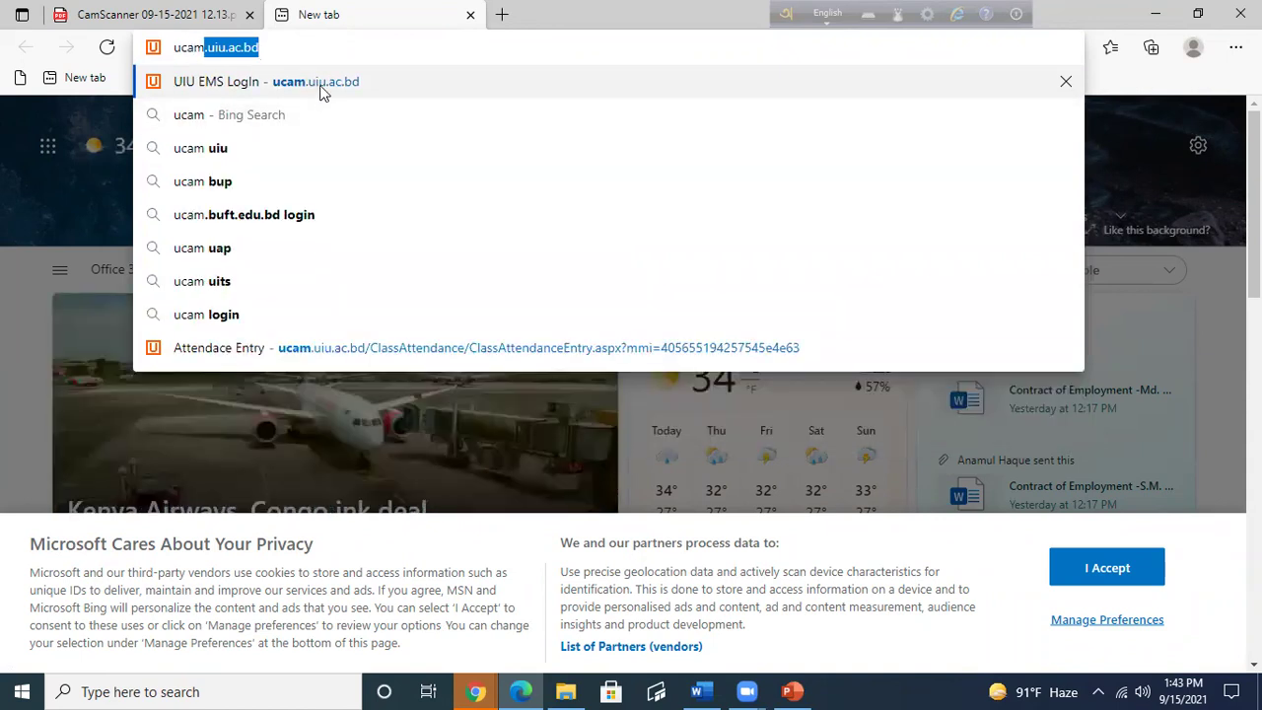
pyautogui.click(321, 84)
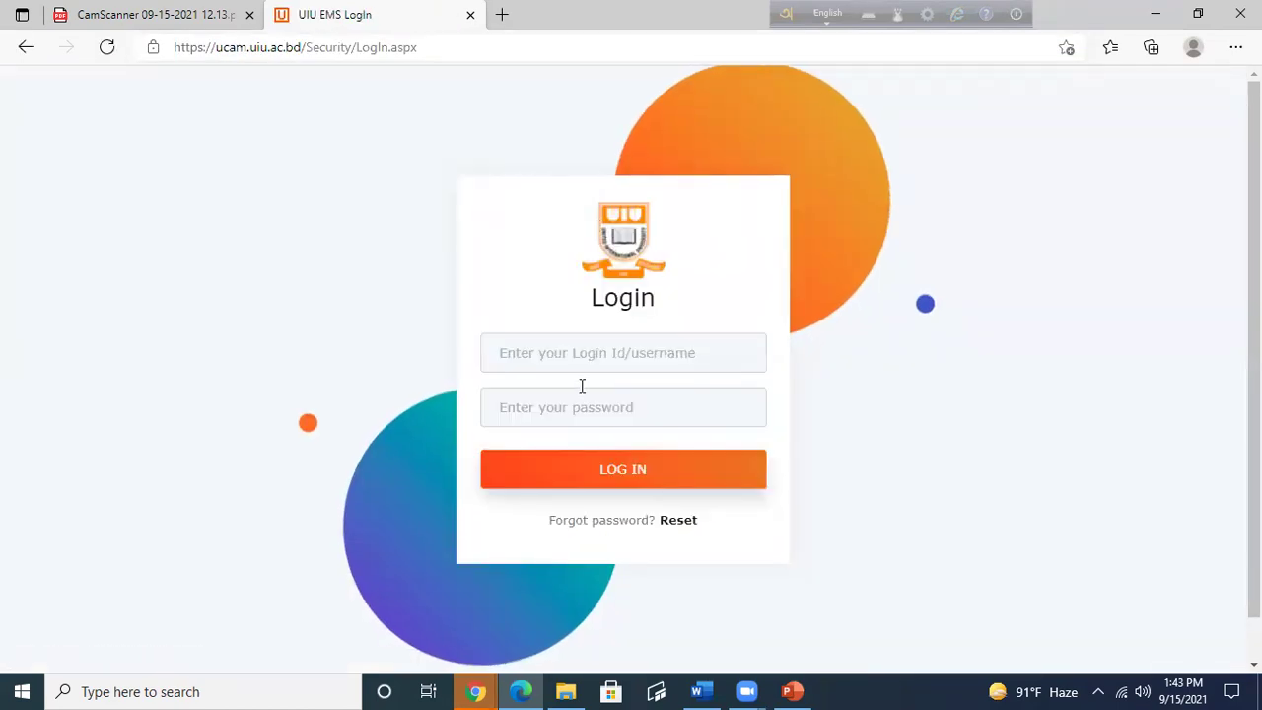
# Log in to the university portal with the login ID and the account password
pyautogui.click(537, 347)
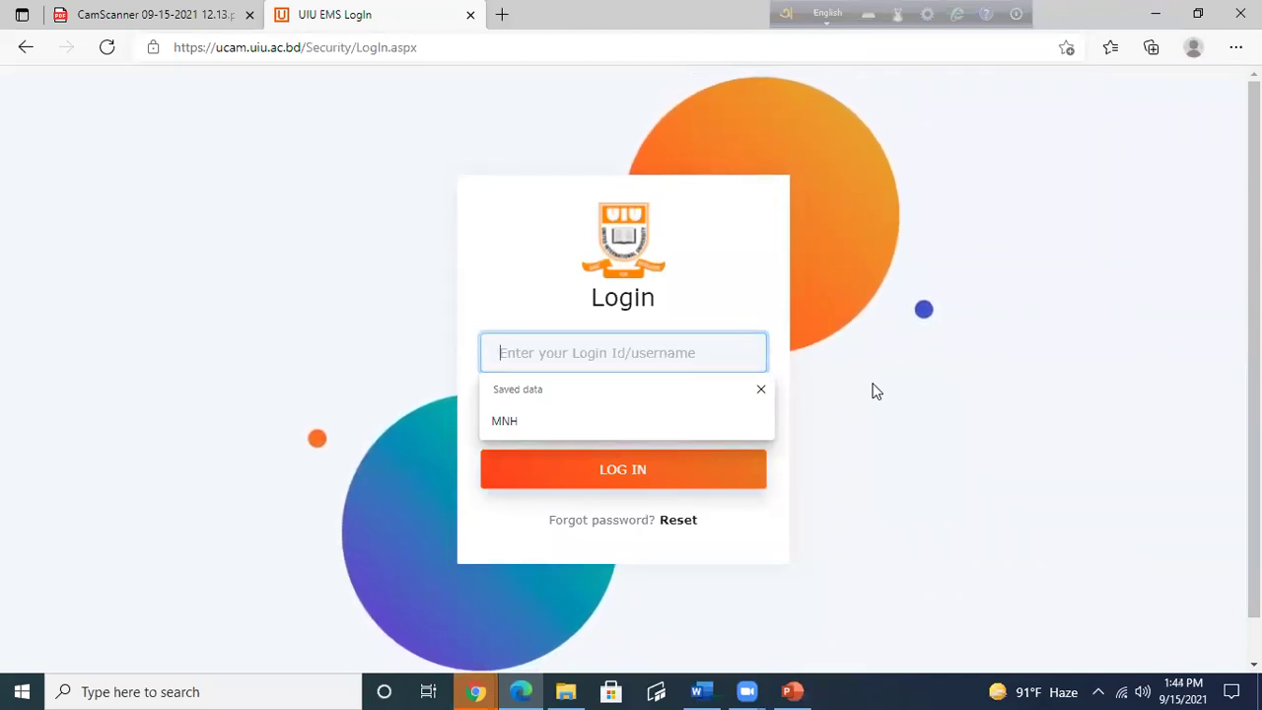
pyautogui.write('MNH')
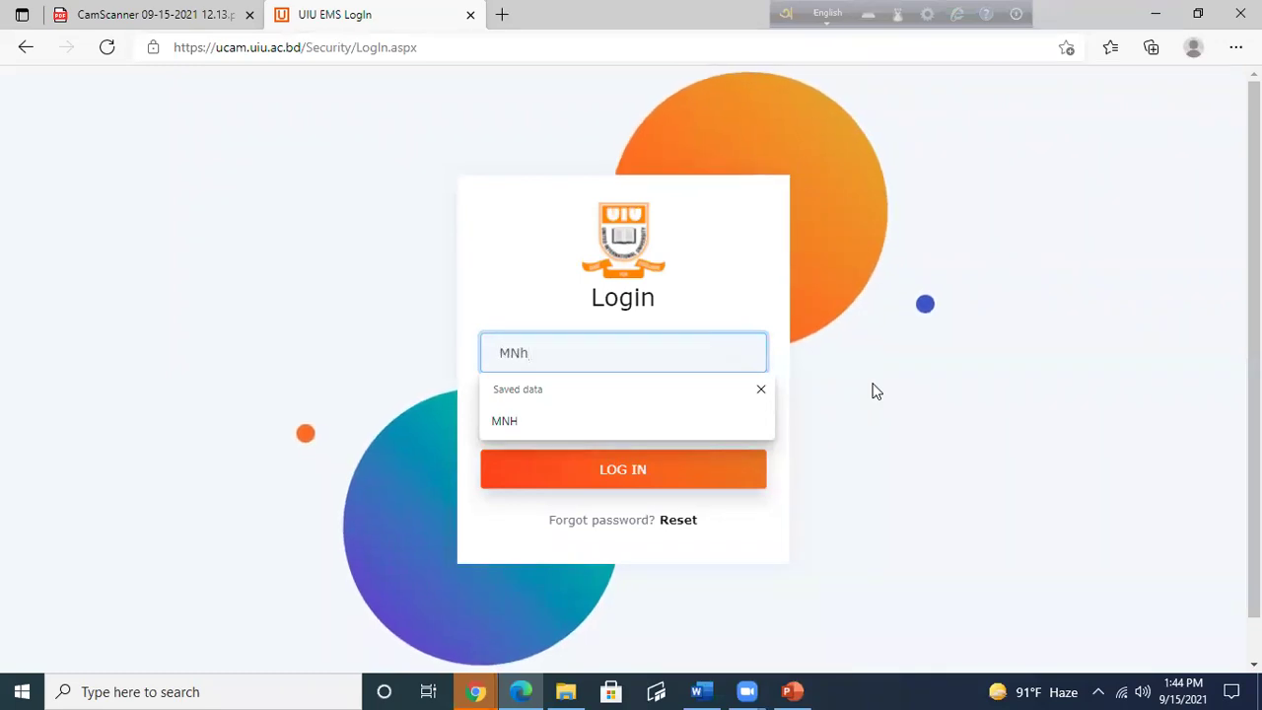
pyautogui.press('BackSpace')
pyautogui.write('H')
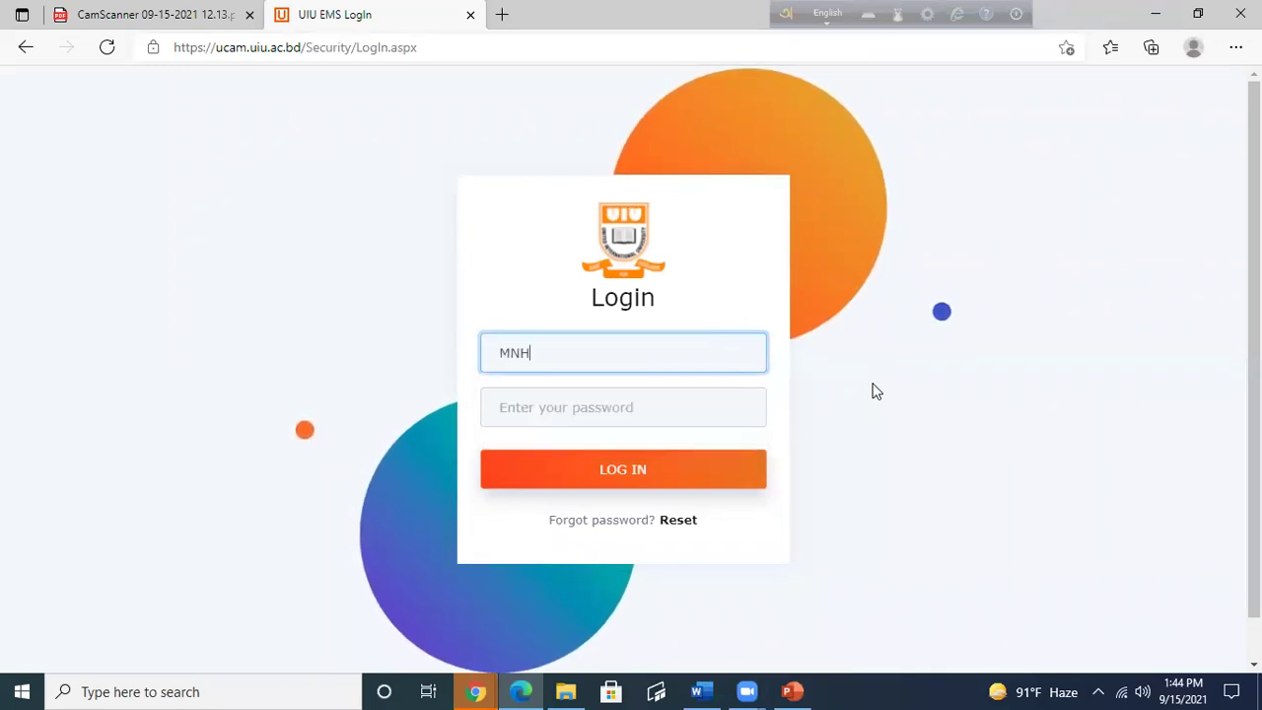
pyautogui.click(508, 407)
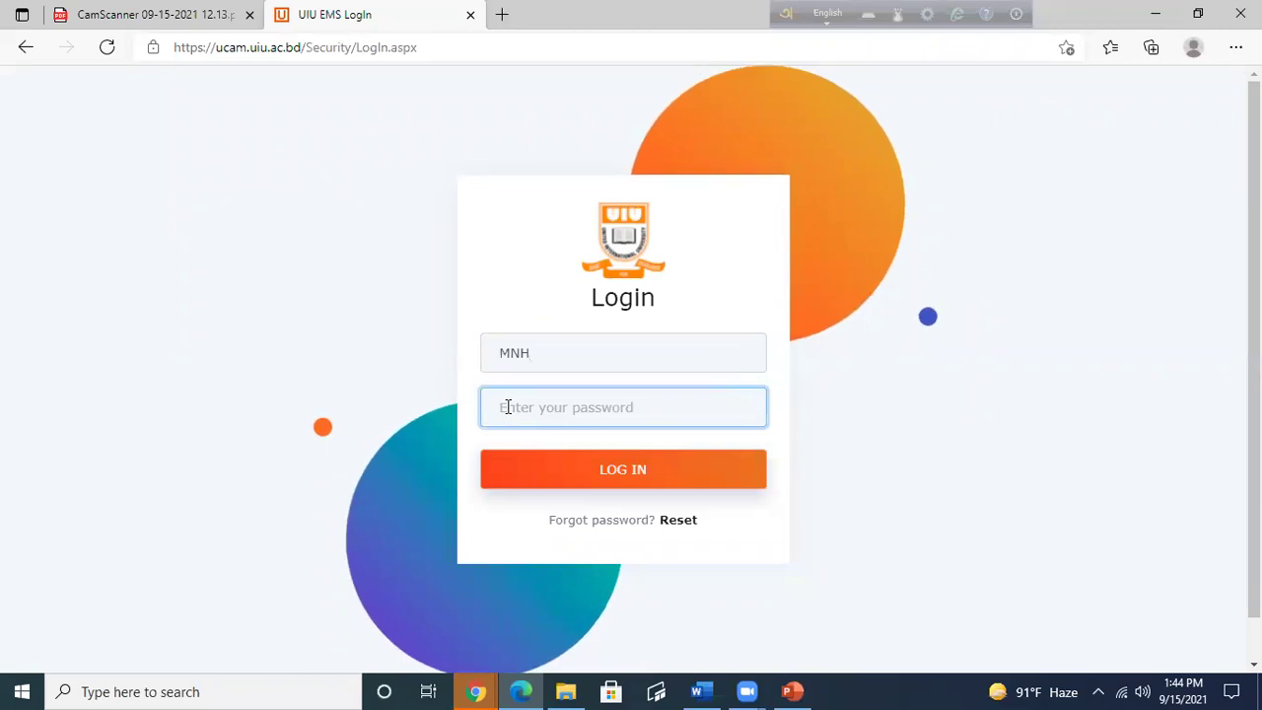
pyautogui.write('••••••')
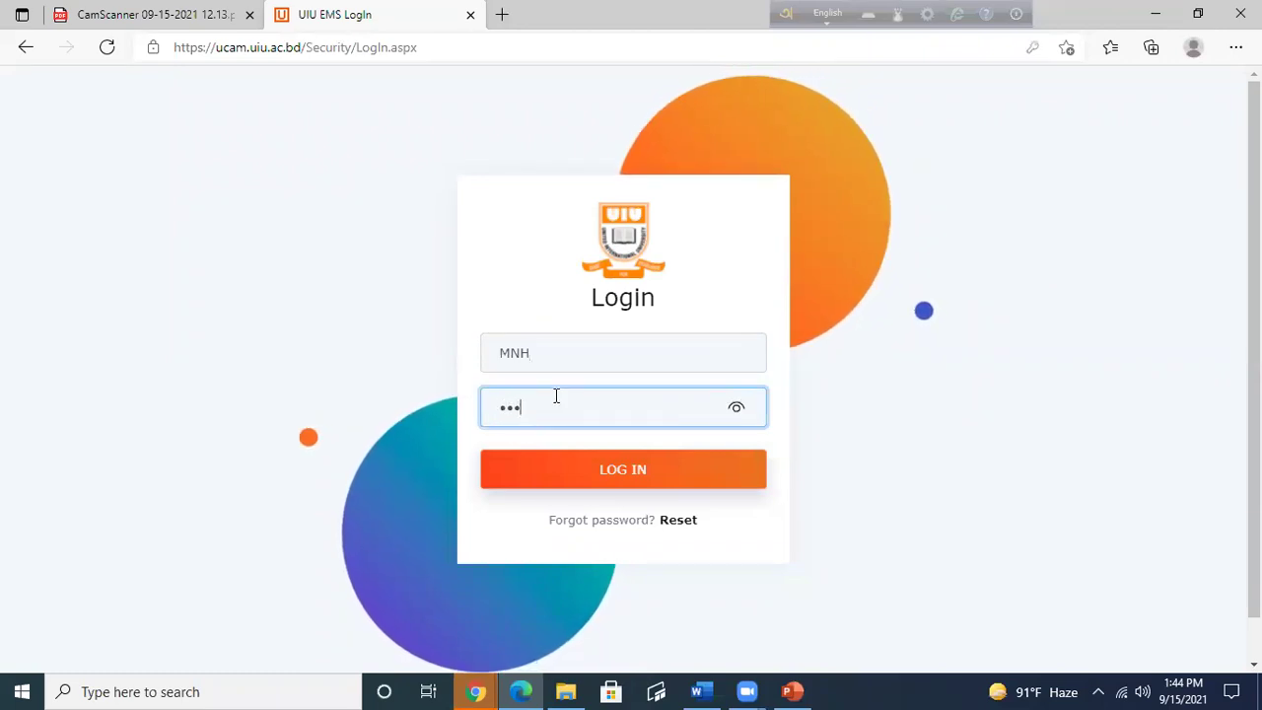
pyautogui.write('•••')
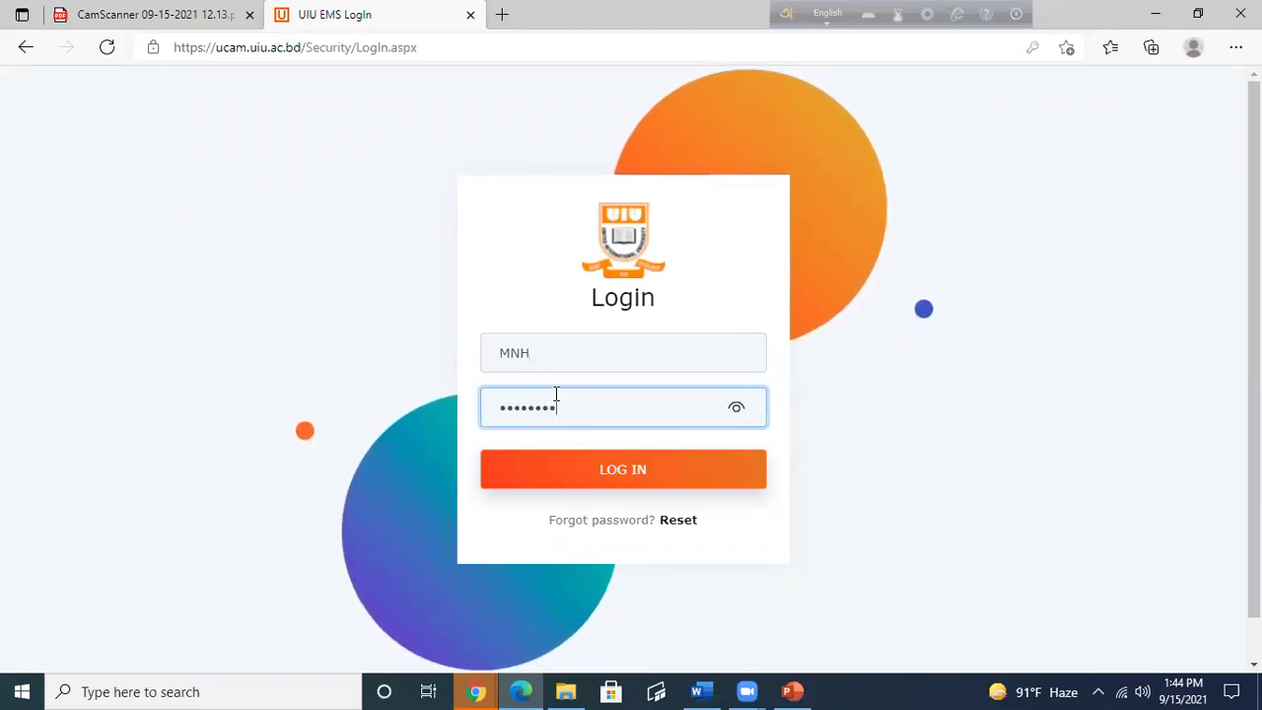
pyautogui.click(636, 477)
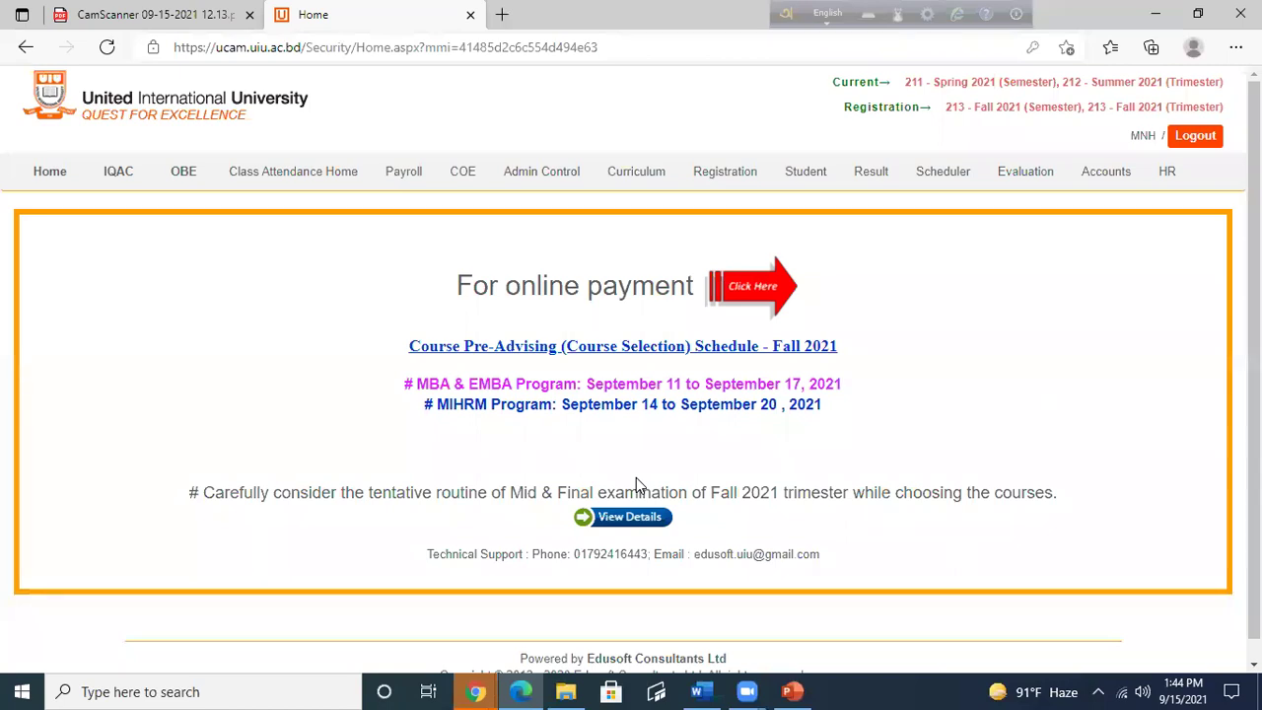
# Open Class Attendance Entry and load the students of section A - CSE 2215 - Data Structure and Algorithms I
pyautogui.click(299, 174)
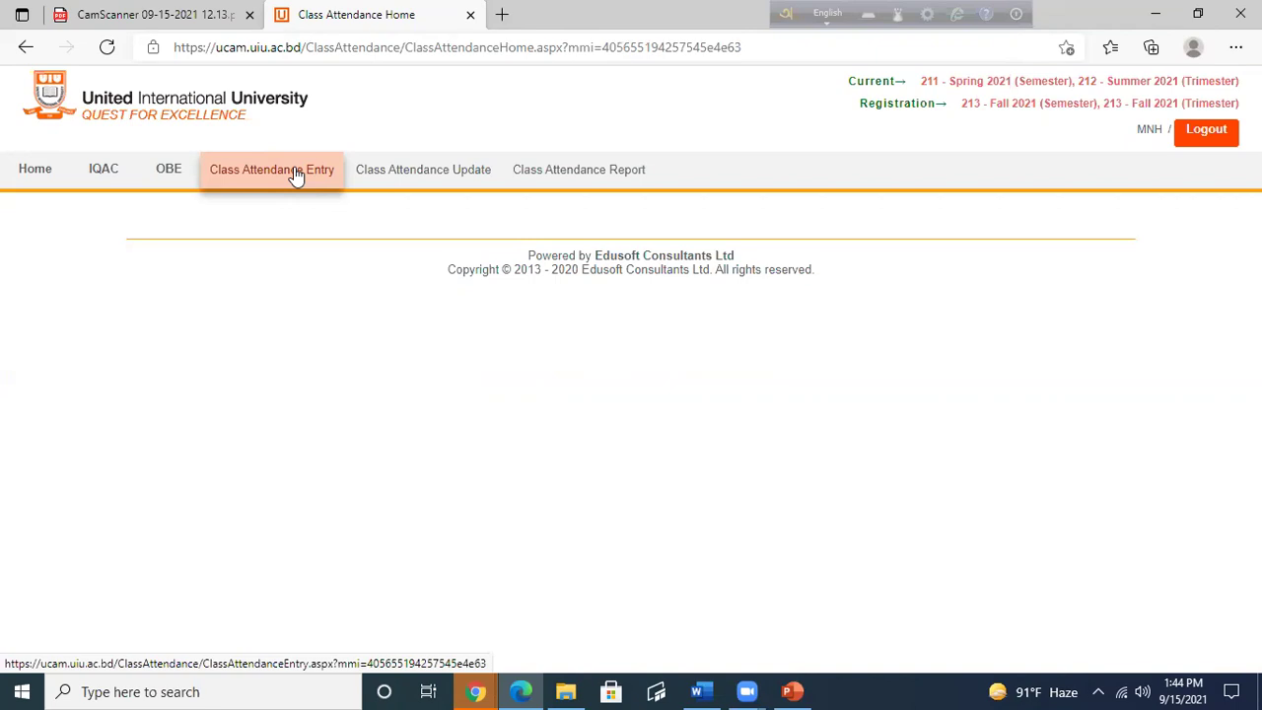
pyautogui.click(296, 174)
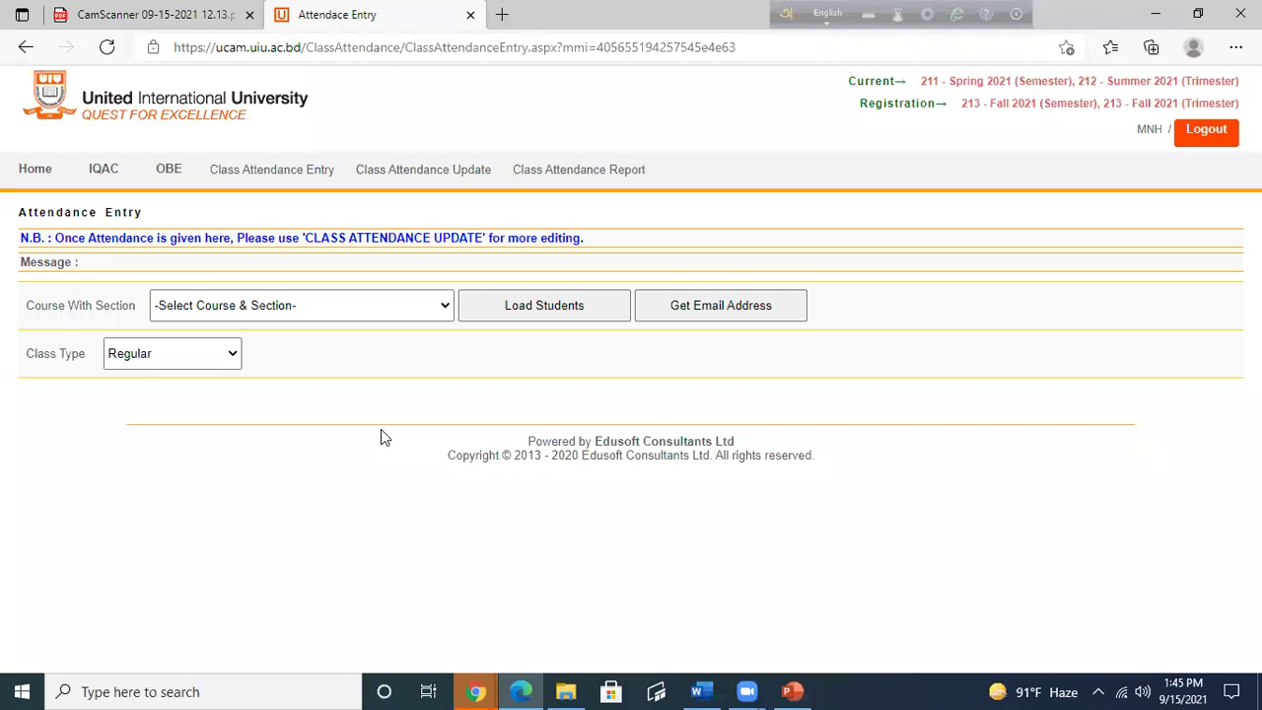
pyautogui.click(445, 310)
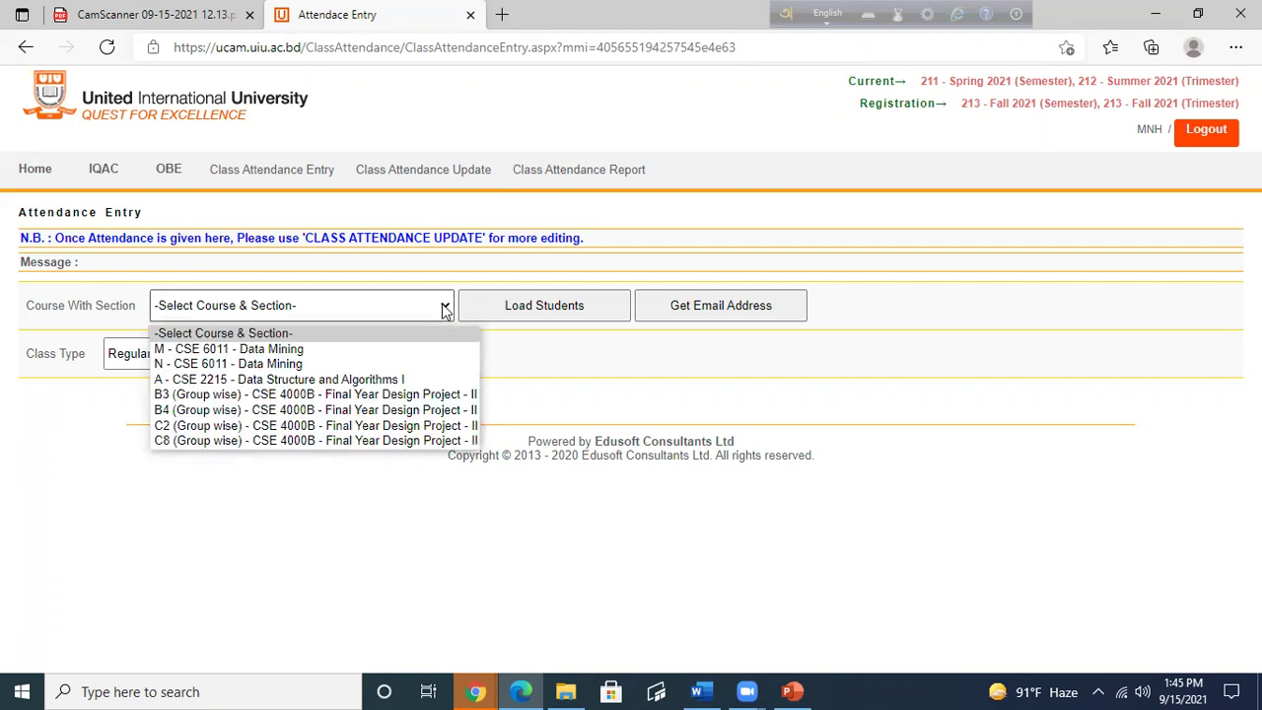
pyautogui.click(368, 382)
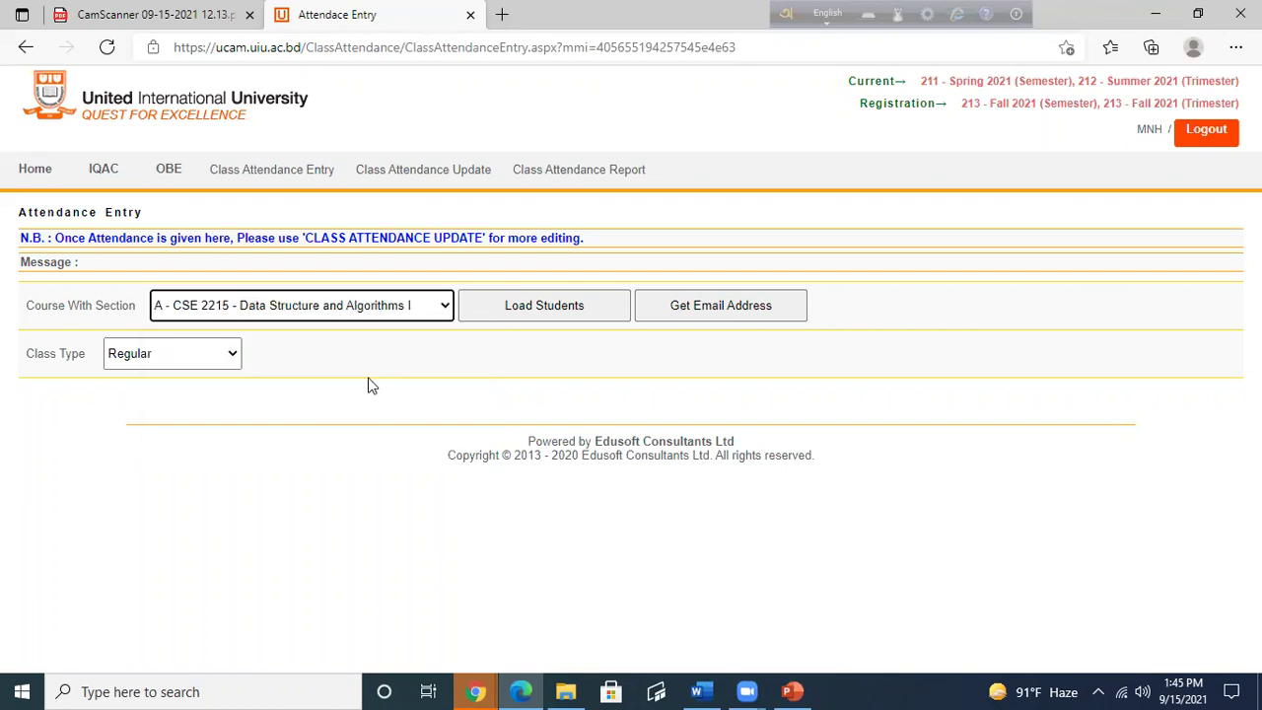
pyautogui.click(528, 309)
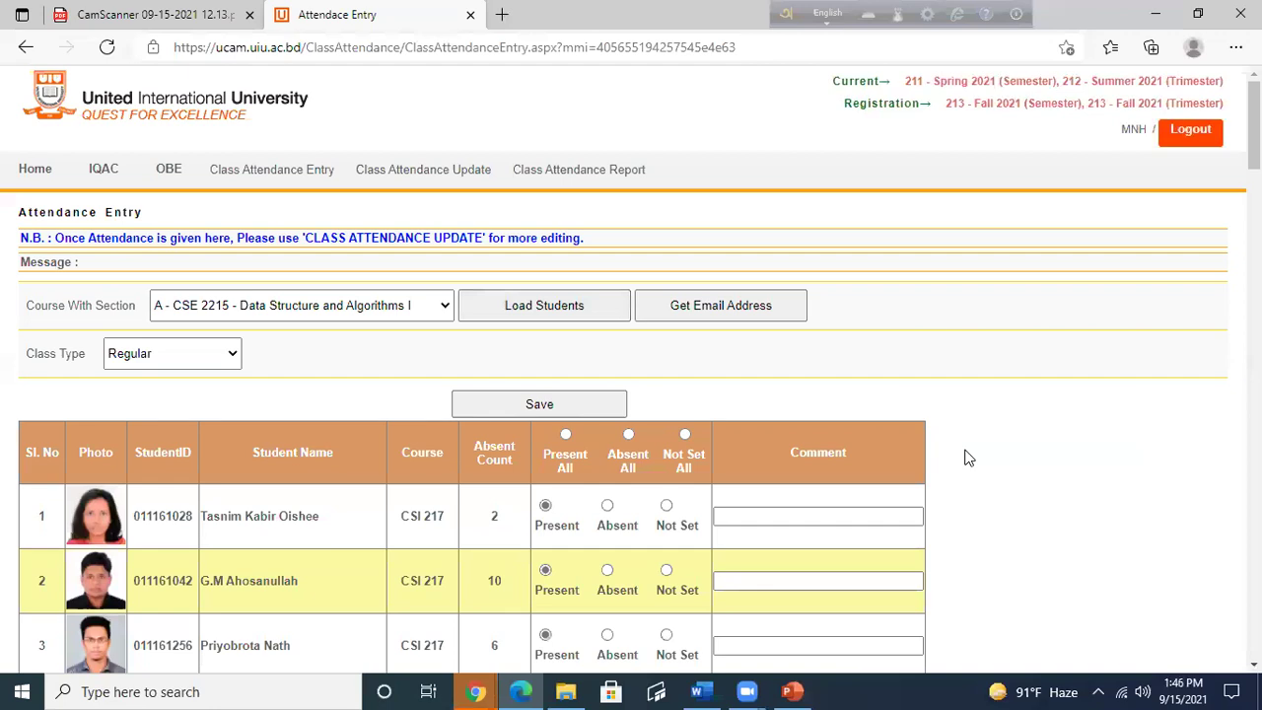
# Mark the students with serial numbers 1 to 4 as absent
pyautogui.scroll(-1, 968, 457)
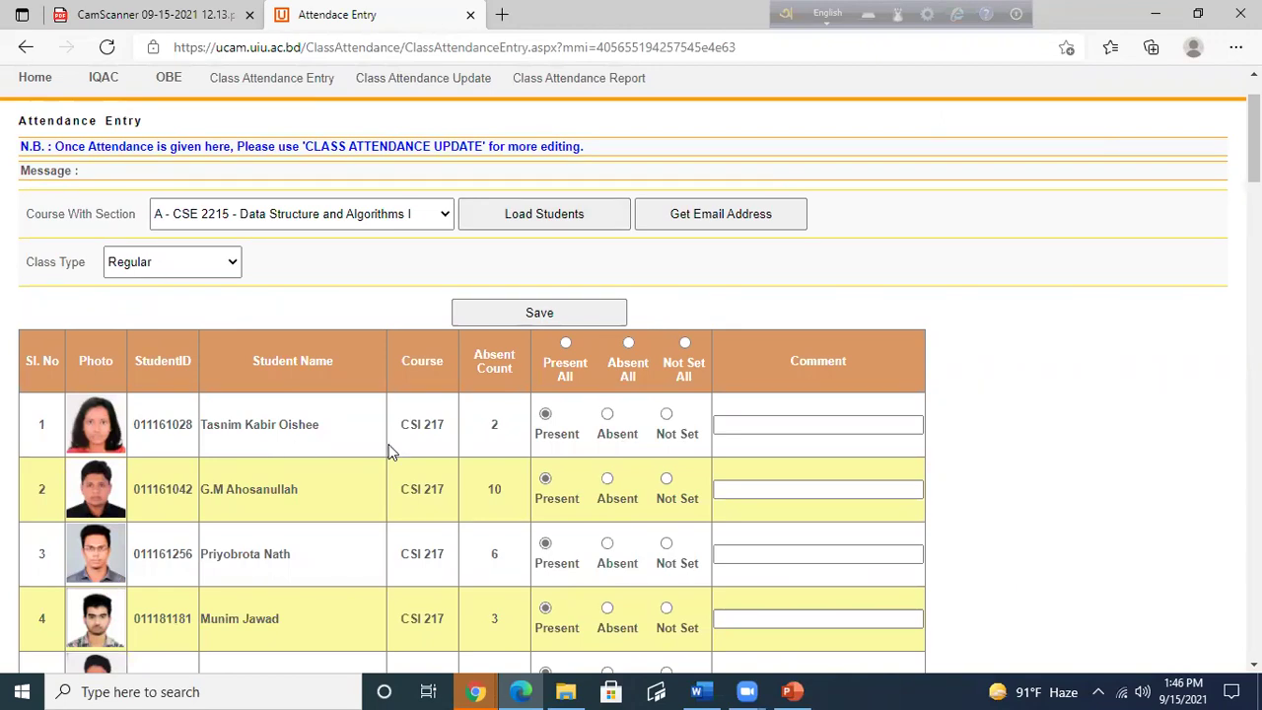
pyautogui.scroll(-1, 390, 451)
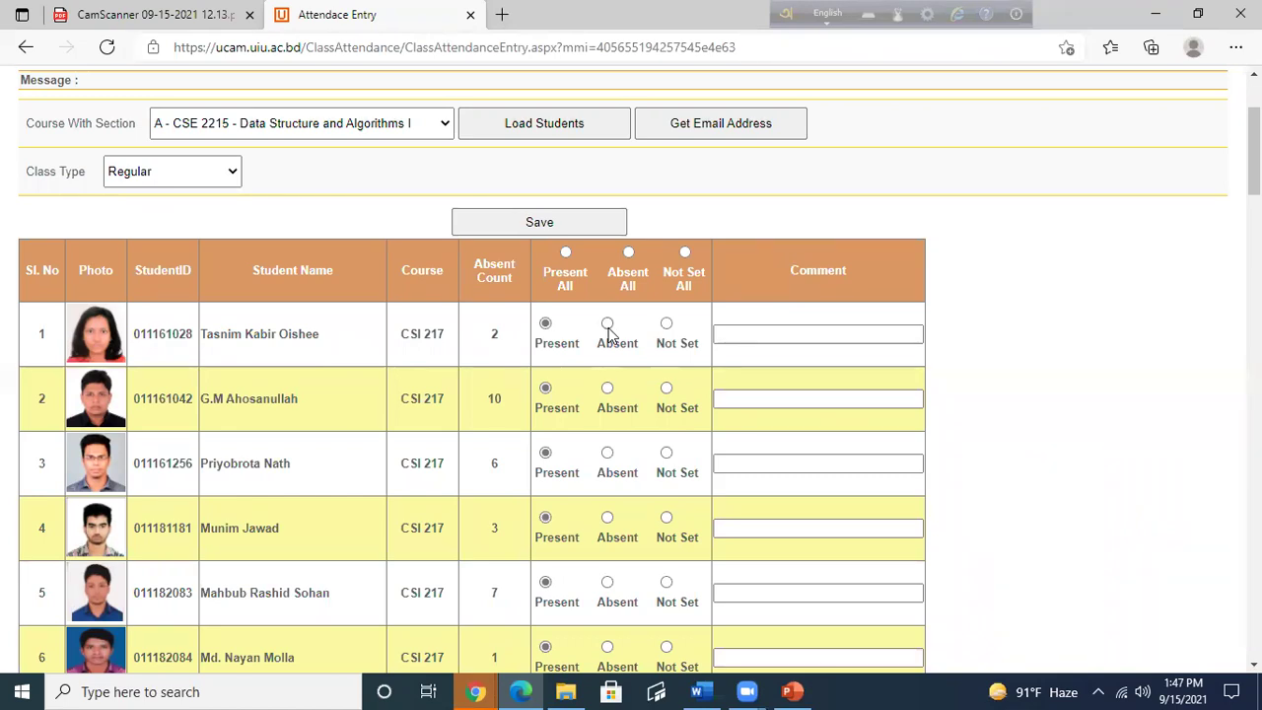
pyautogui.click(609, 410)
pyautogui.scroll(2, 615, 434)
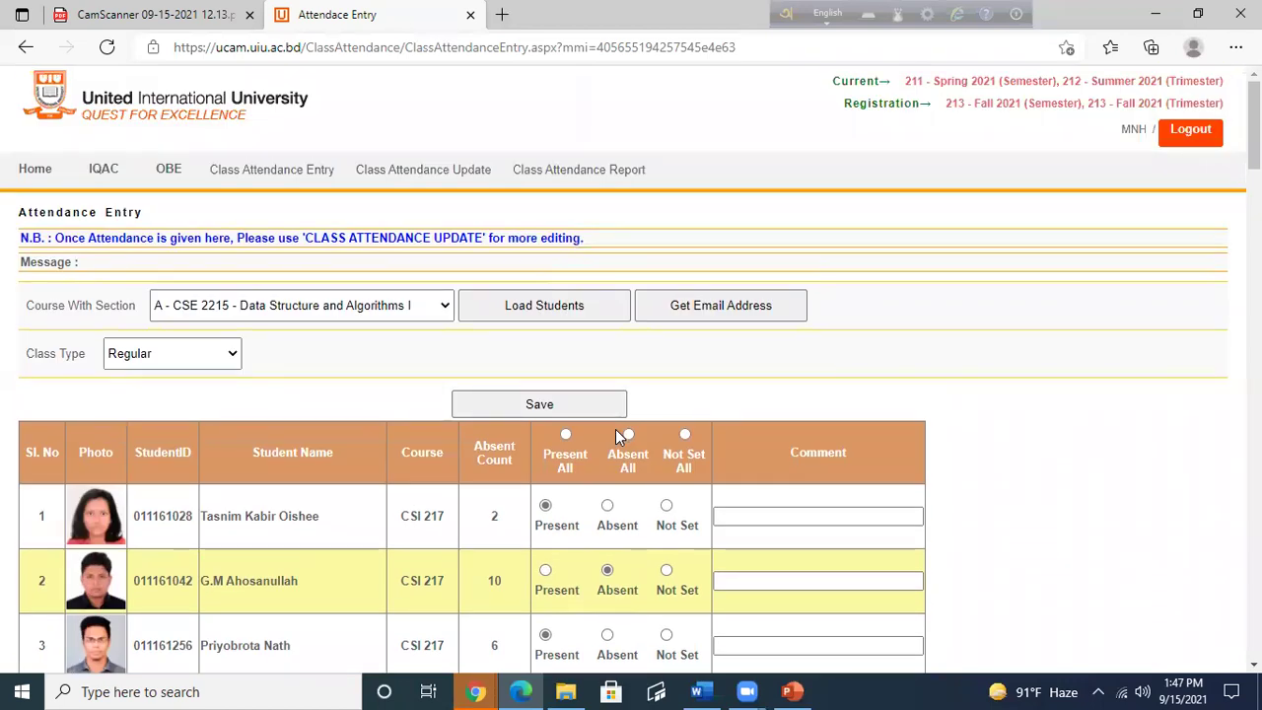
pyautogui.scroll(-3, 616, 436)
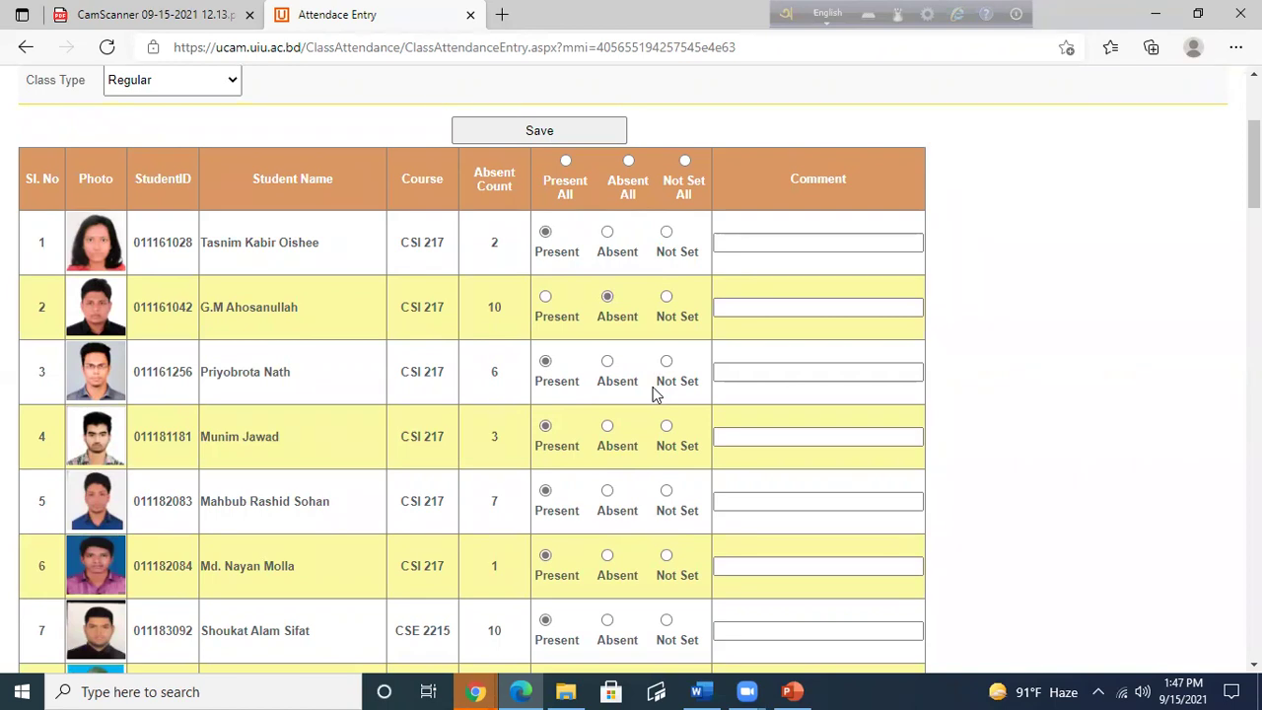
pyautogui.click(607, 362)
pyautogui.click(607, 429)
pyautogui.click(607, 233)
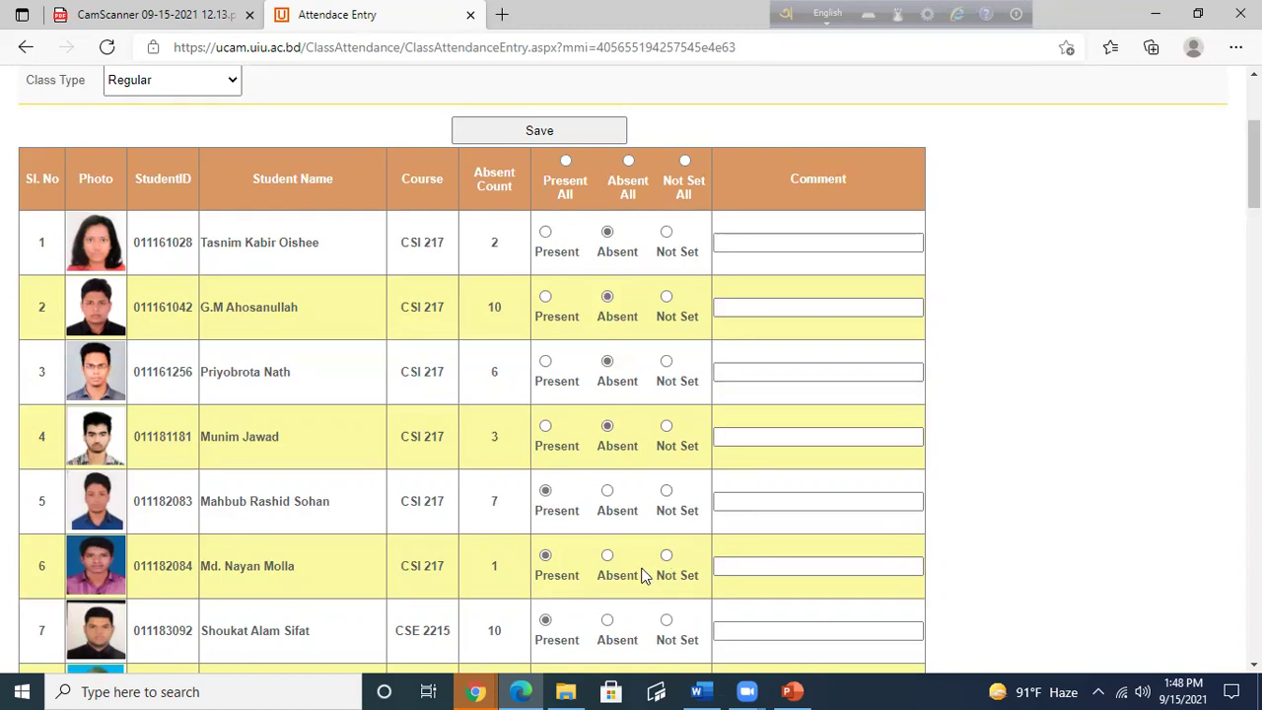
# Mark the student with serial number 5 as absent and set student number 2 to present
pyautogui.scroll(-1, 641, 575)
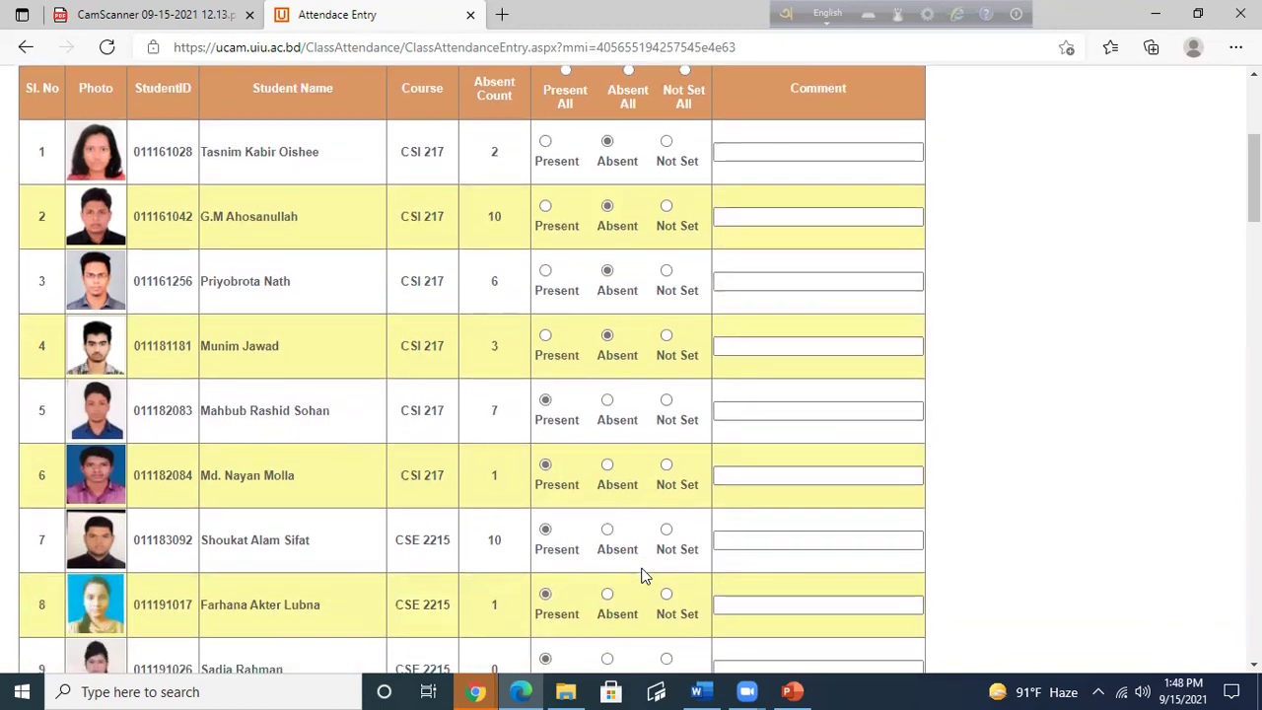
pyautogui.click(608, 402)
pyautogui.click(545, 206)
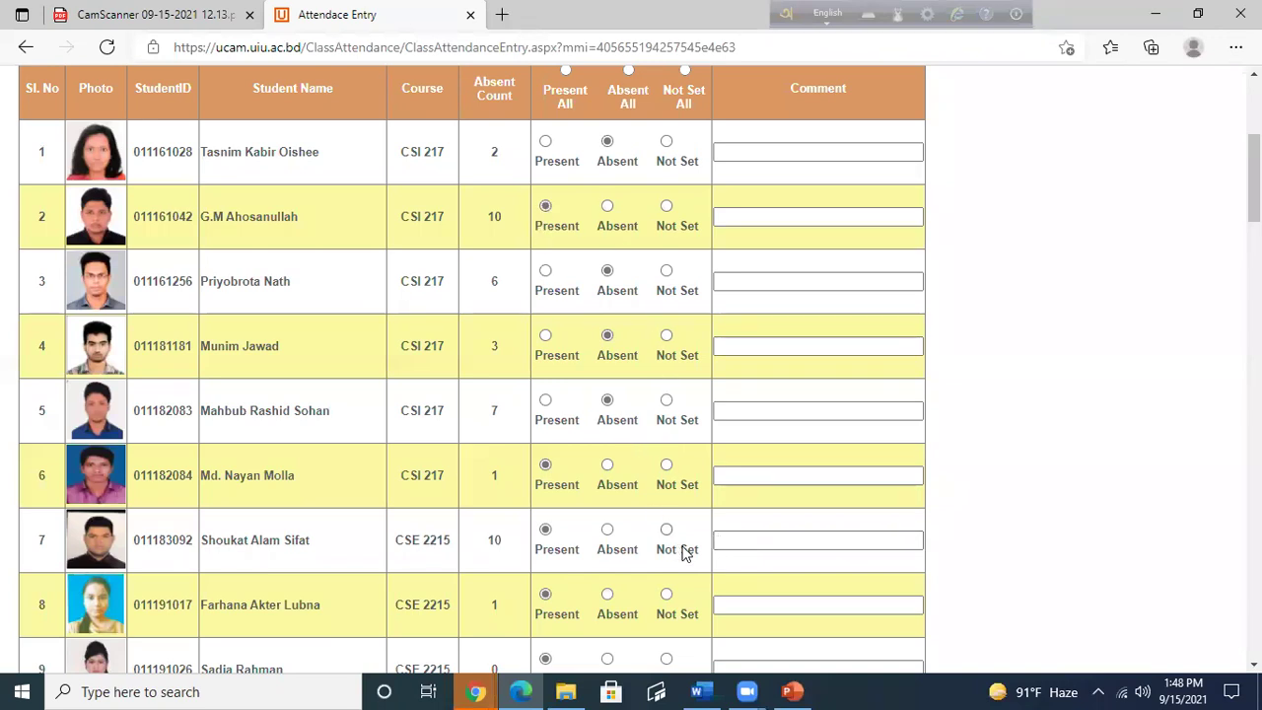
# Check the attendance marks at the start of the roster and set student number 3 to present
pyautogui.scroll(-1, 685, 552)
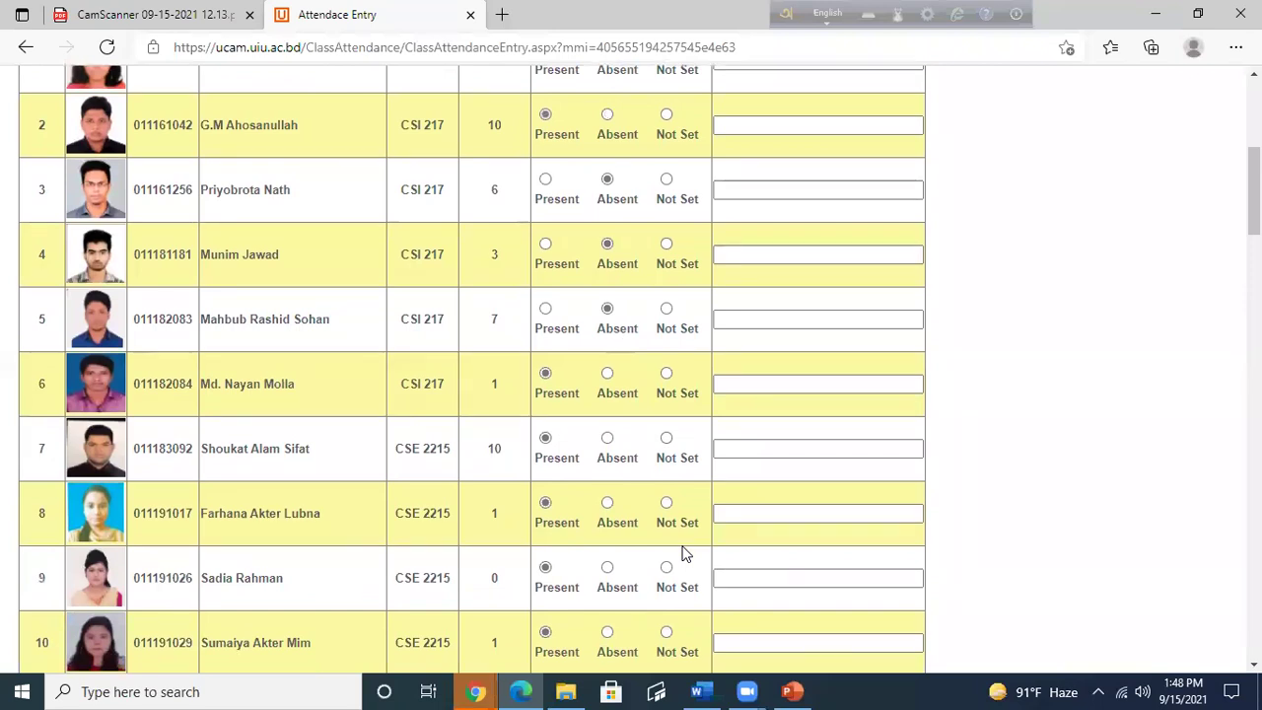
pyautogui.scroll(-1, 685, 554)
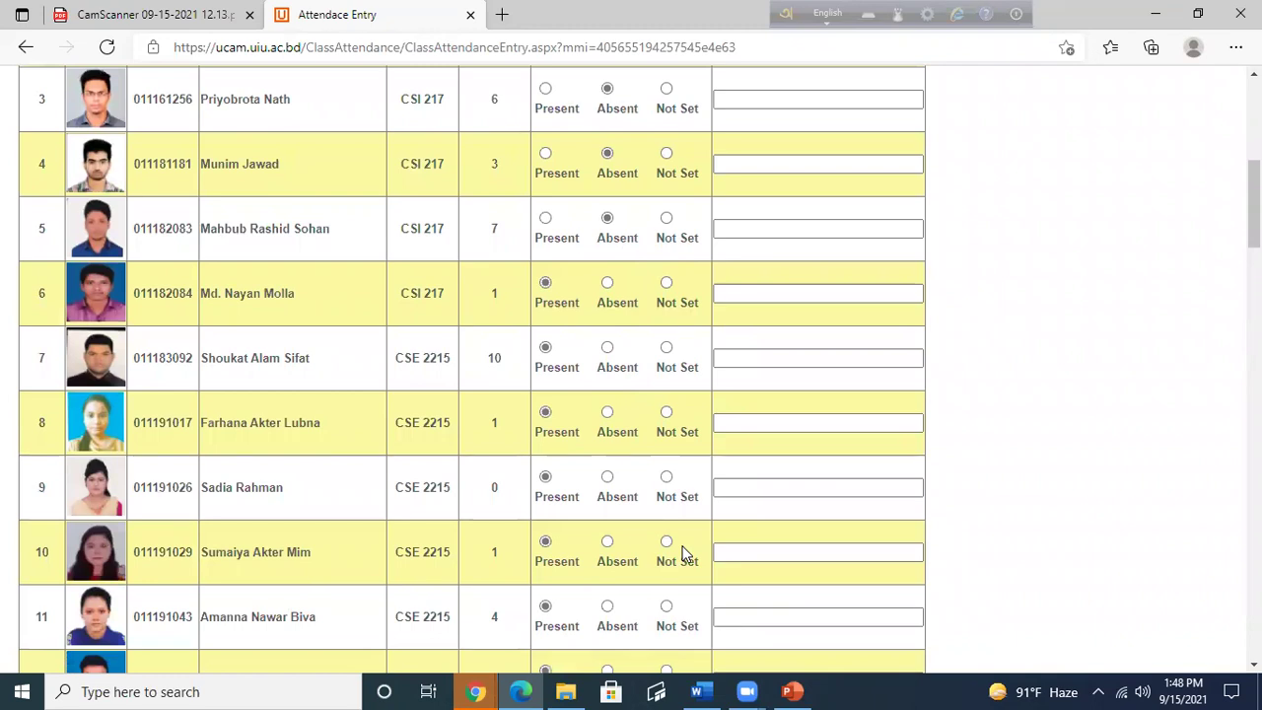
pyautogui.scroll(-1, 686, 554)
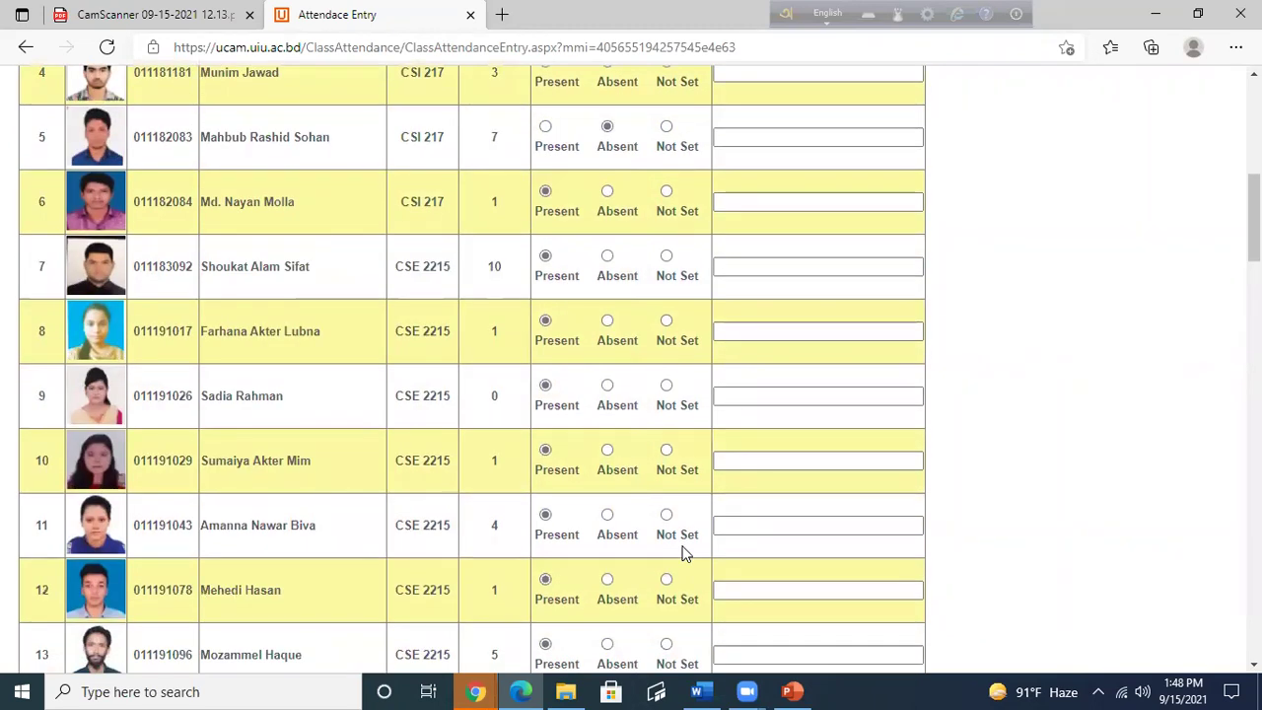
pyautogui.scroll(-1, 685, 554)
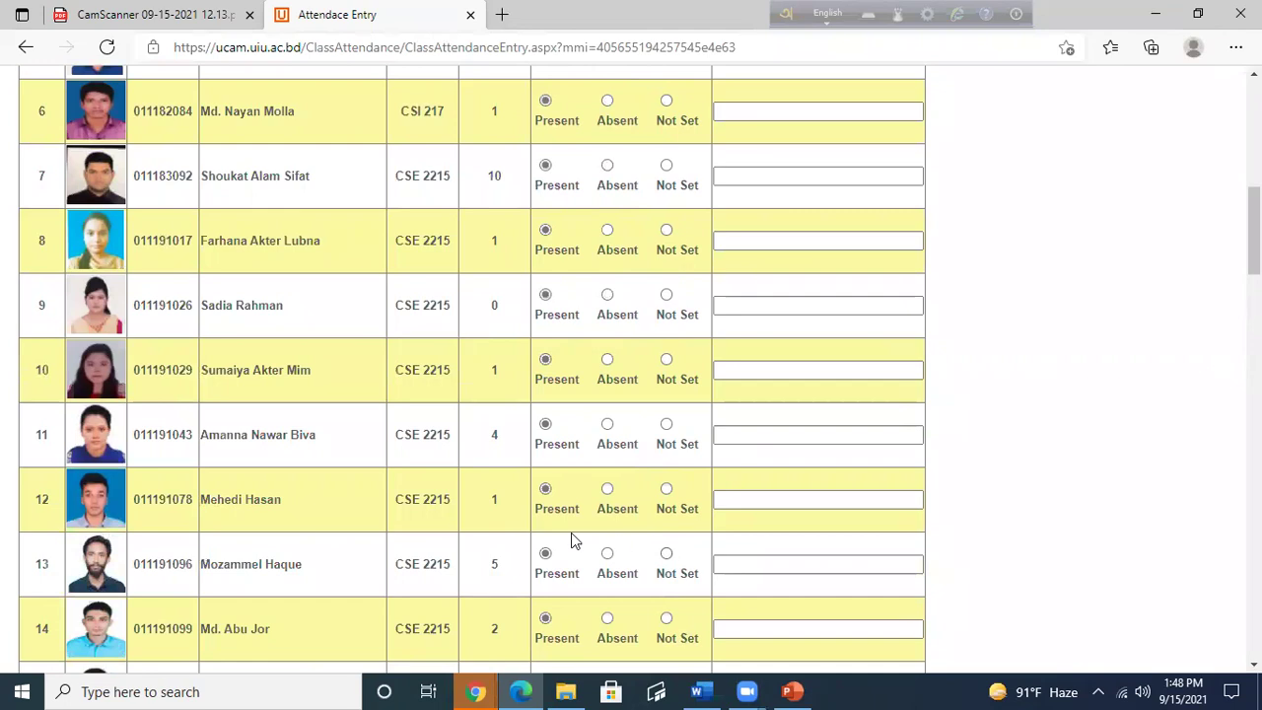
pyautogui.scroll(3, 456, 502)
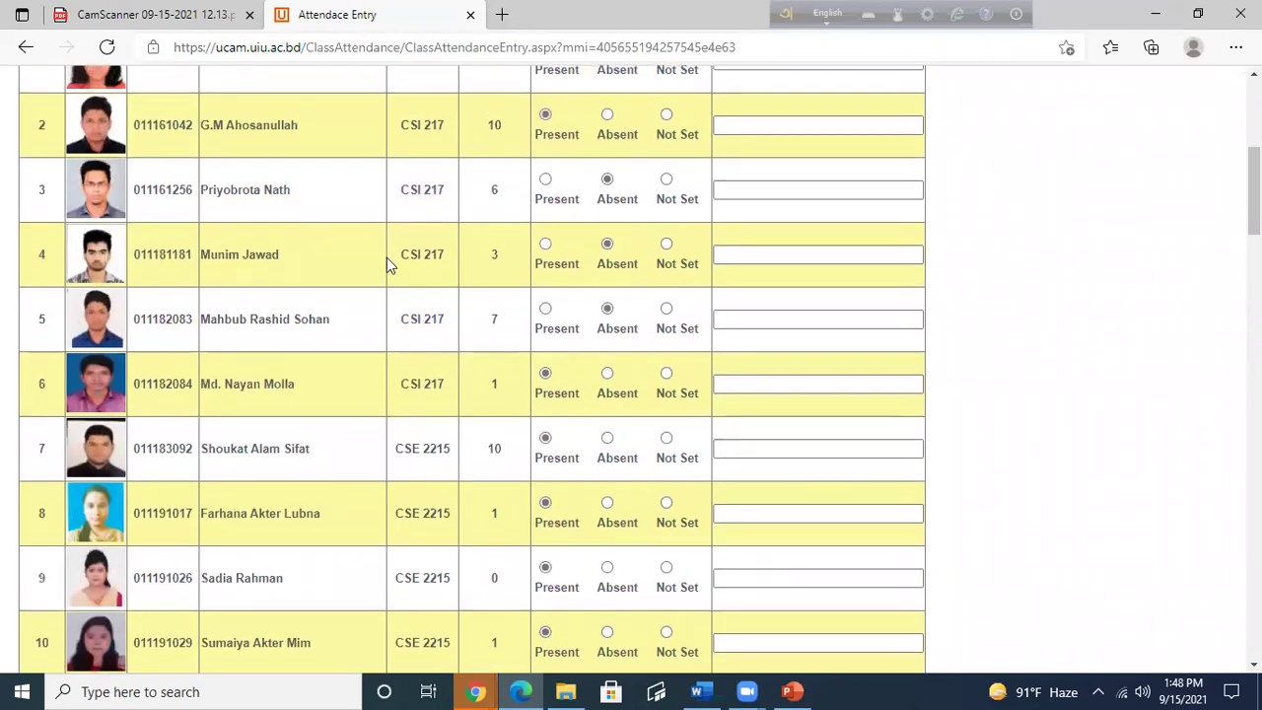
pyautogui.scroll(2, 386, 259)
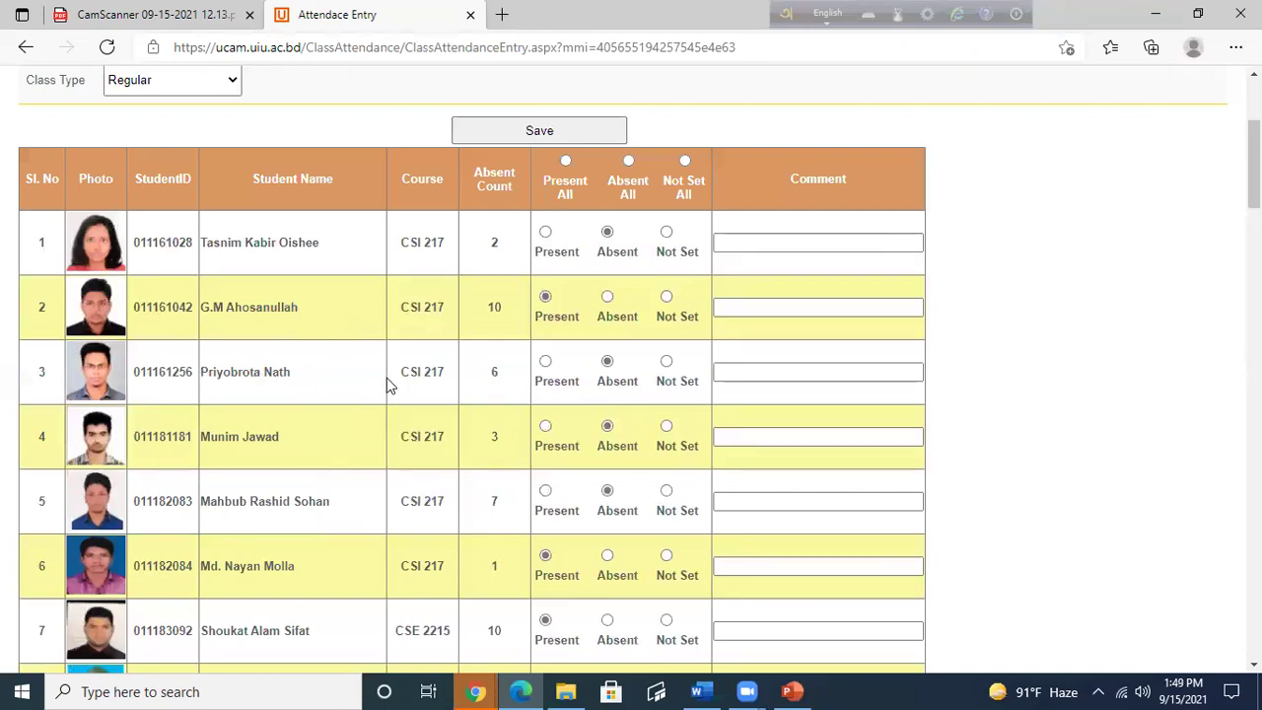
pyautogui.click(545, 361)
# Mark the students with serial numbers 15, 16 and 17 as absent
pyautogui.scroll(-5, 567, 538)
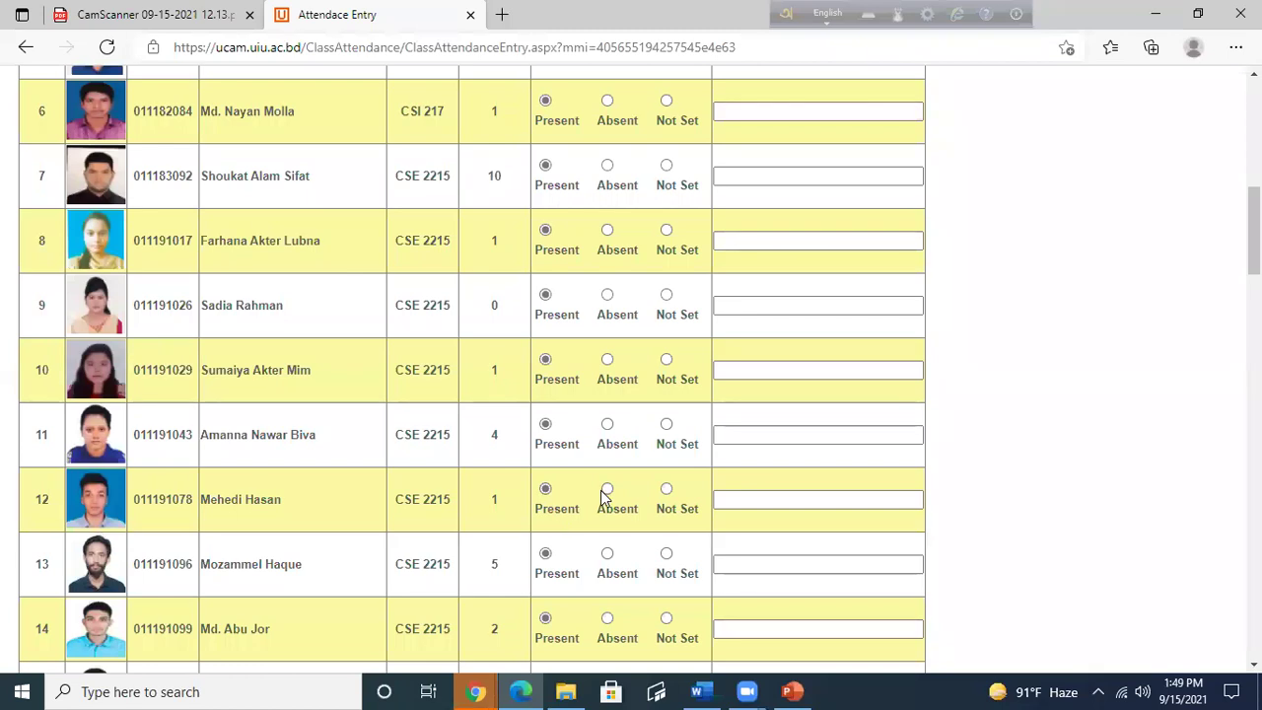
pyautogui.scroll(-1, 603, 496)
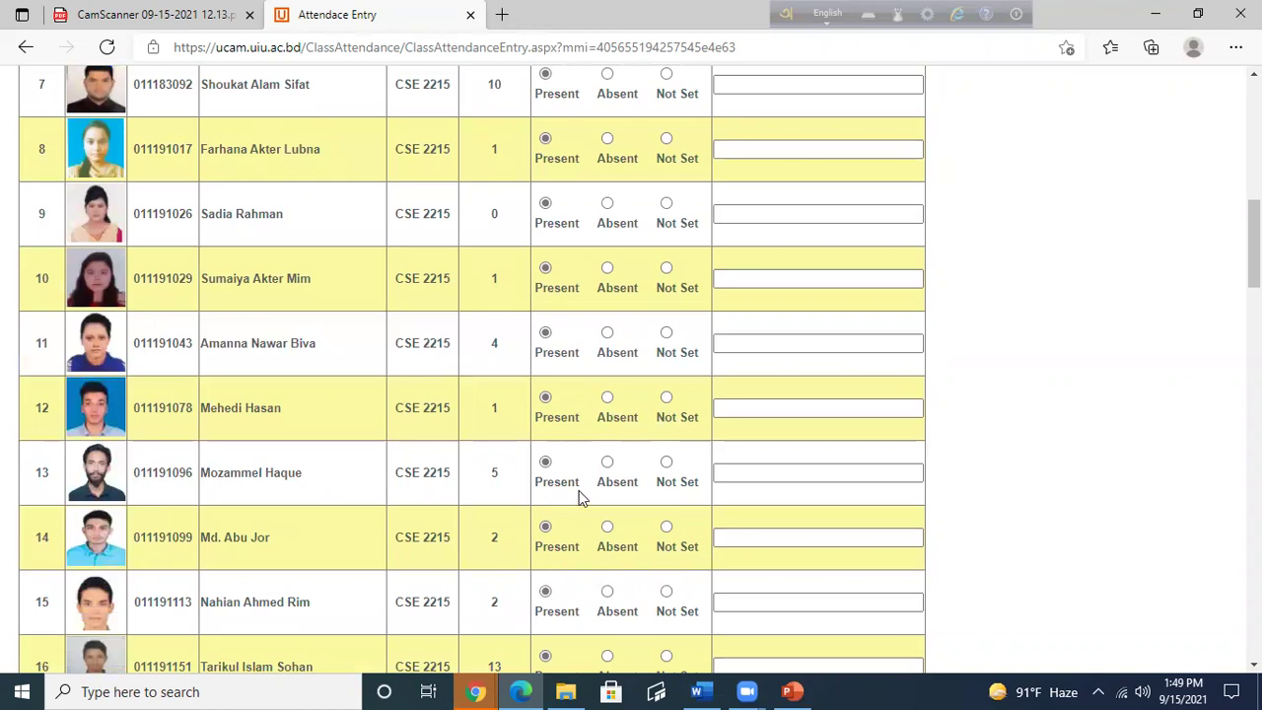
pyautogui.scroll(-1, 579, 498)
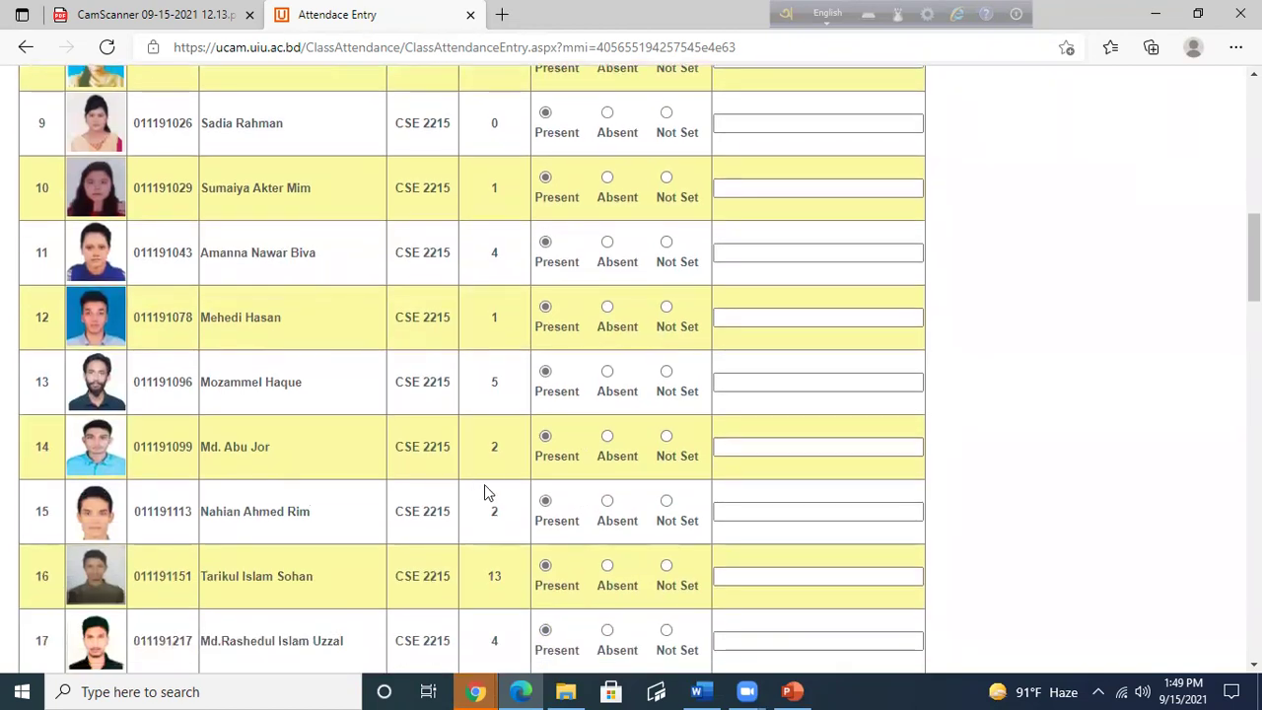
pyautogui.scroll(-1, 484, 486)
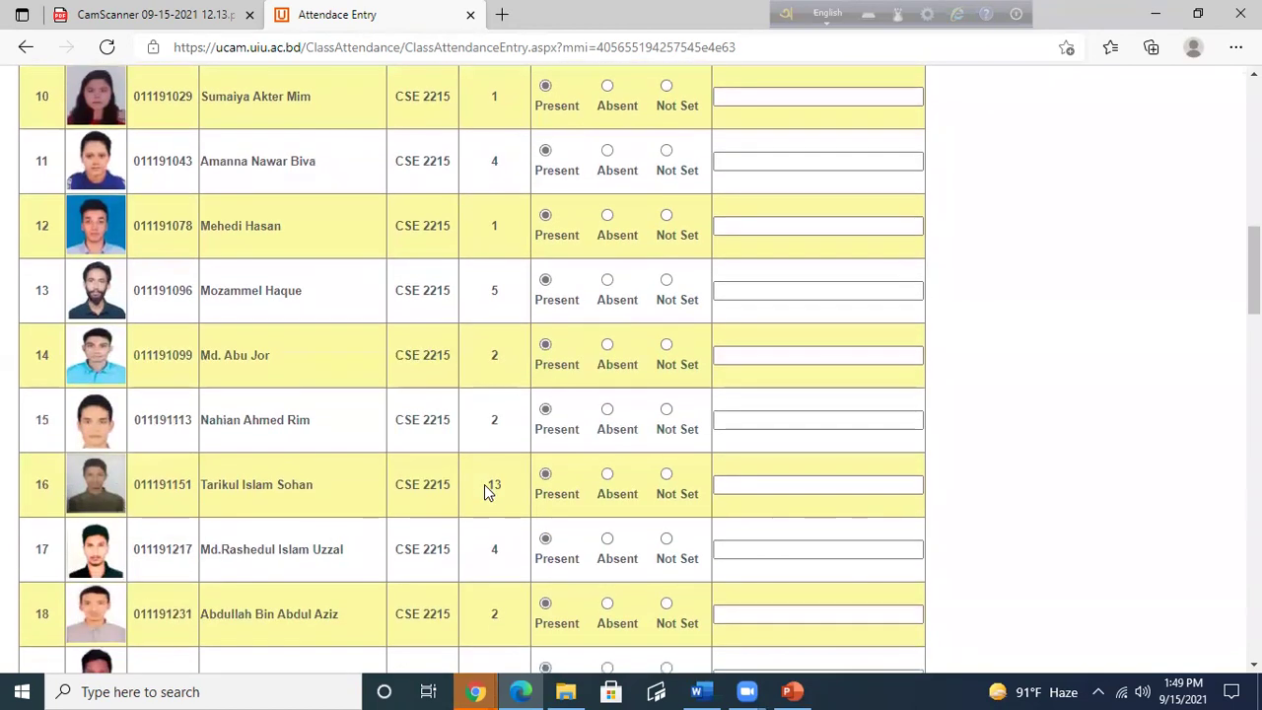
pyautogui.click(607, 410)
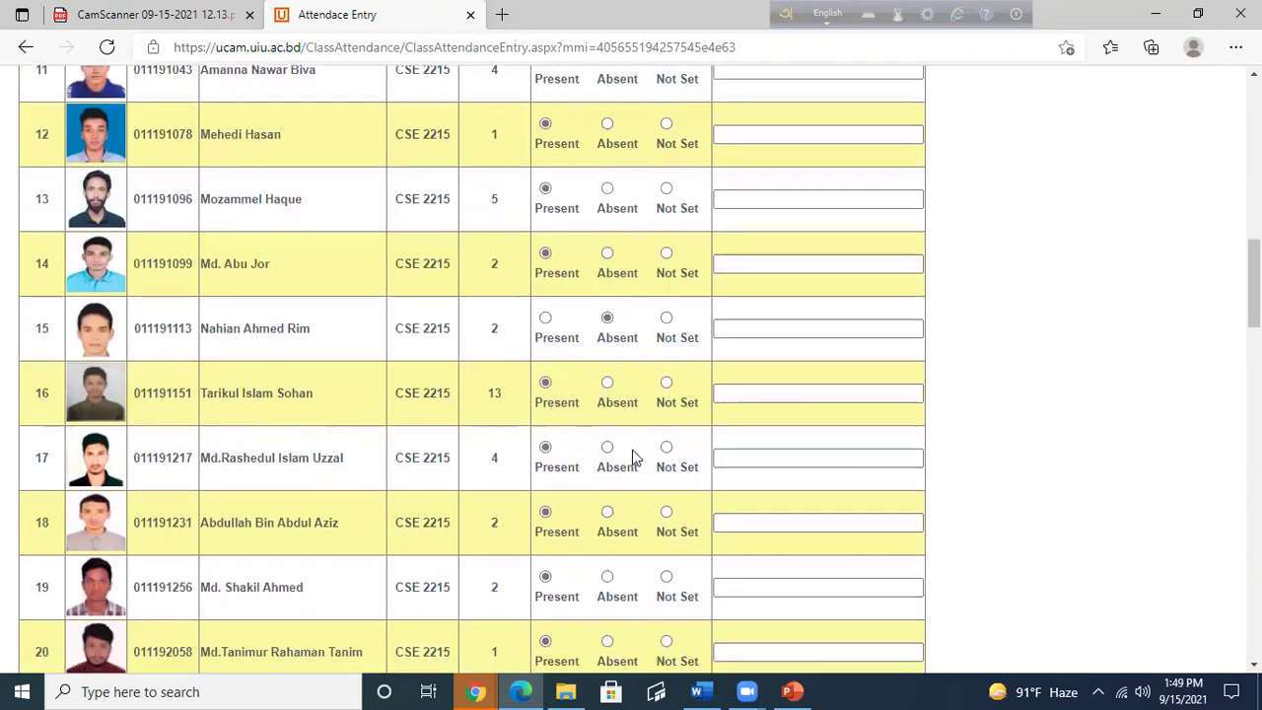
pyautogui.click(607, 383)
pyautogui.scroll(-1, 623, 466)
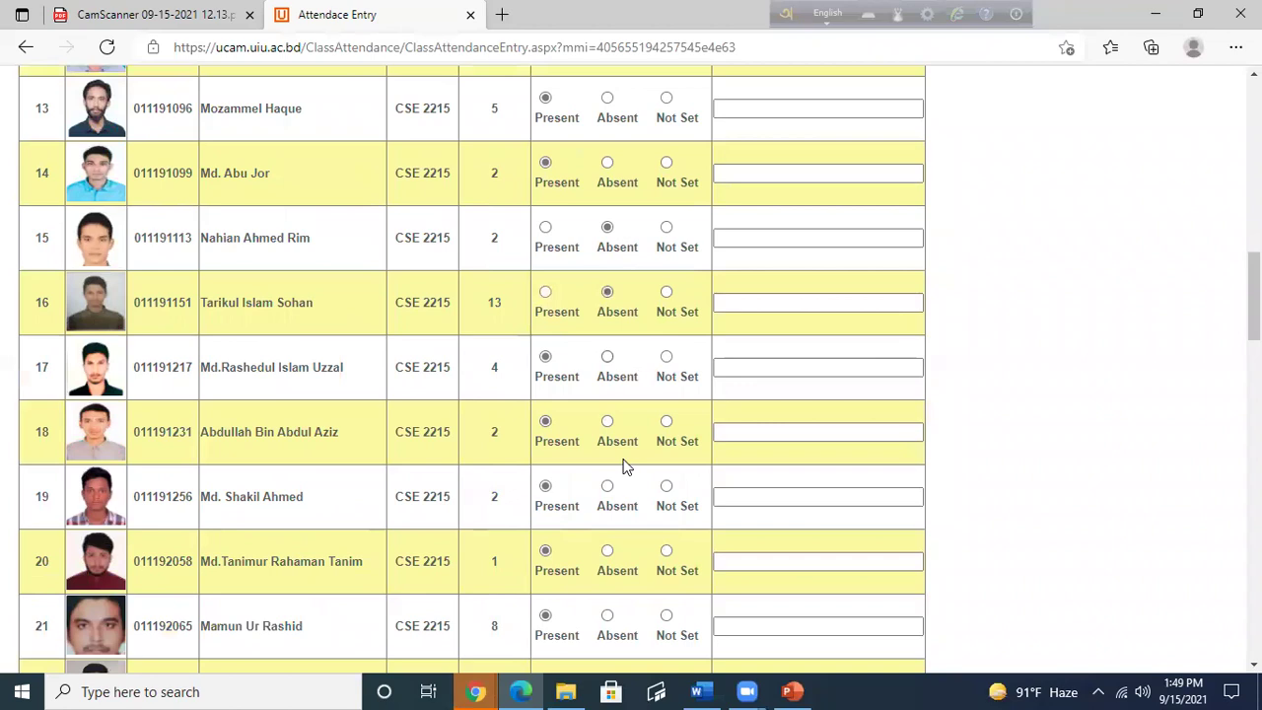
pyautogui.click(608, 357)
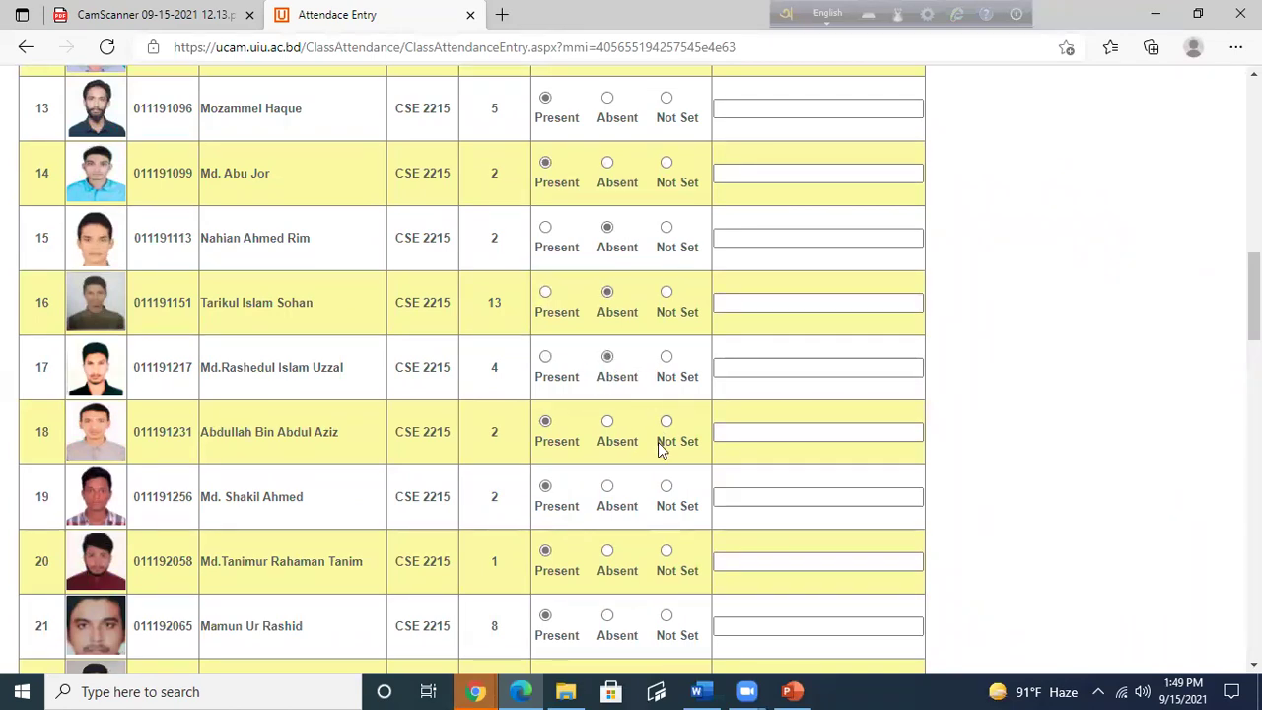
# Mark the students with serial numbers 19 and 21 as absent
pyautogui.scroll(-1, 660, 449)
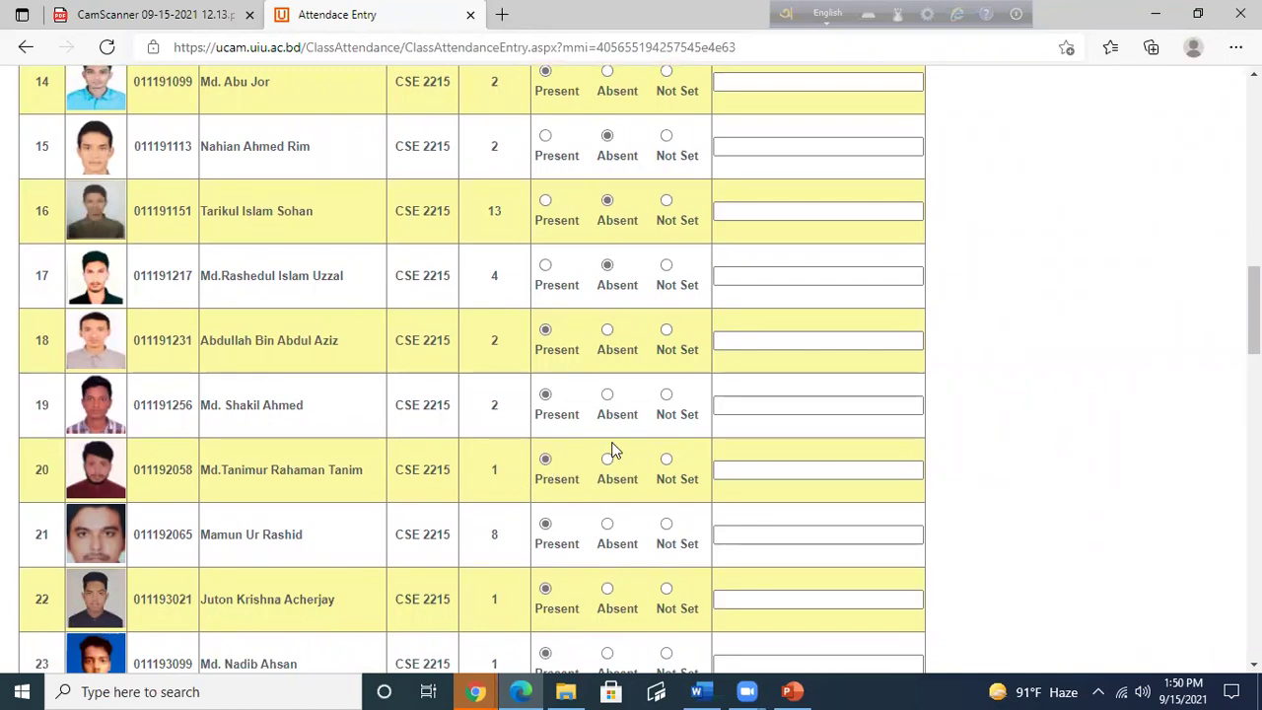
pyautogui.click(608, 395)
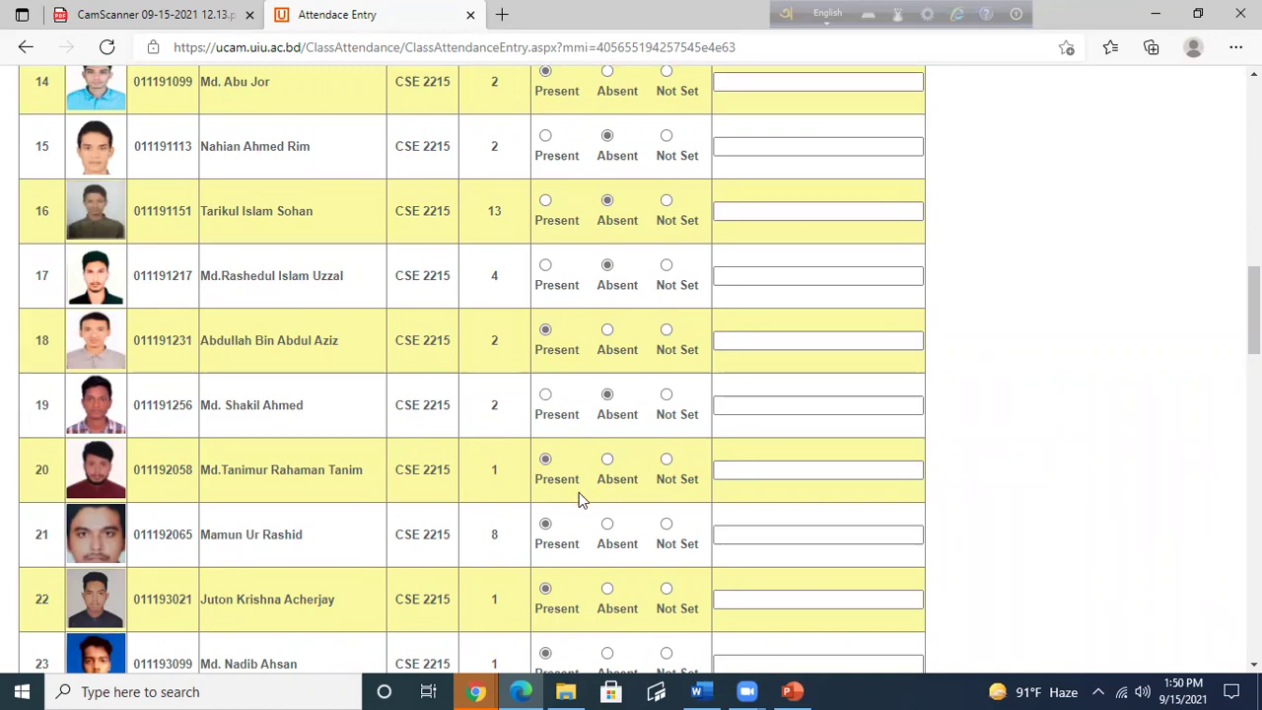
pyautogui.scroll(-1, 579, 493)
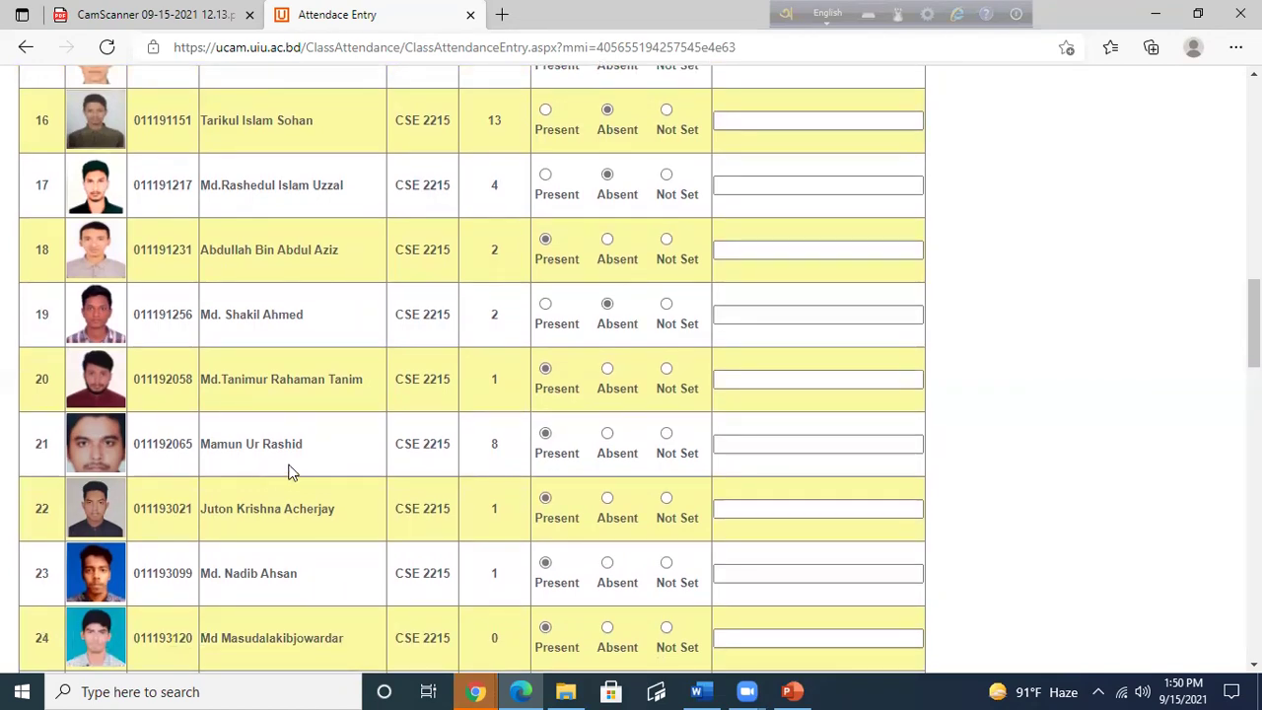
pyautogui.click(607, 436)
pyautogui.scroll(-2, 609, 490)
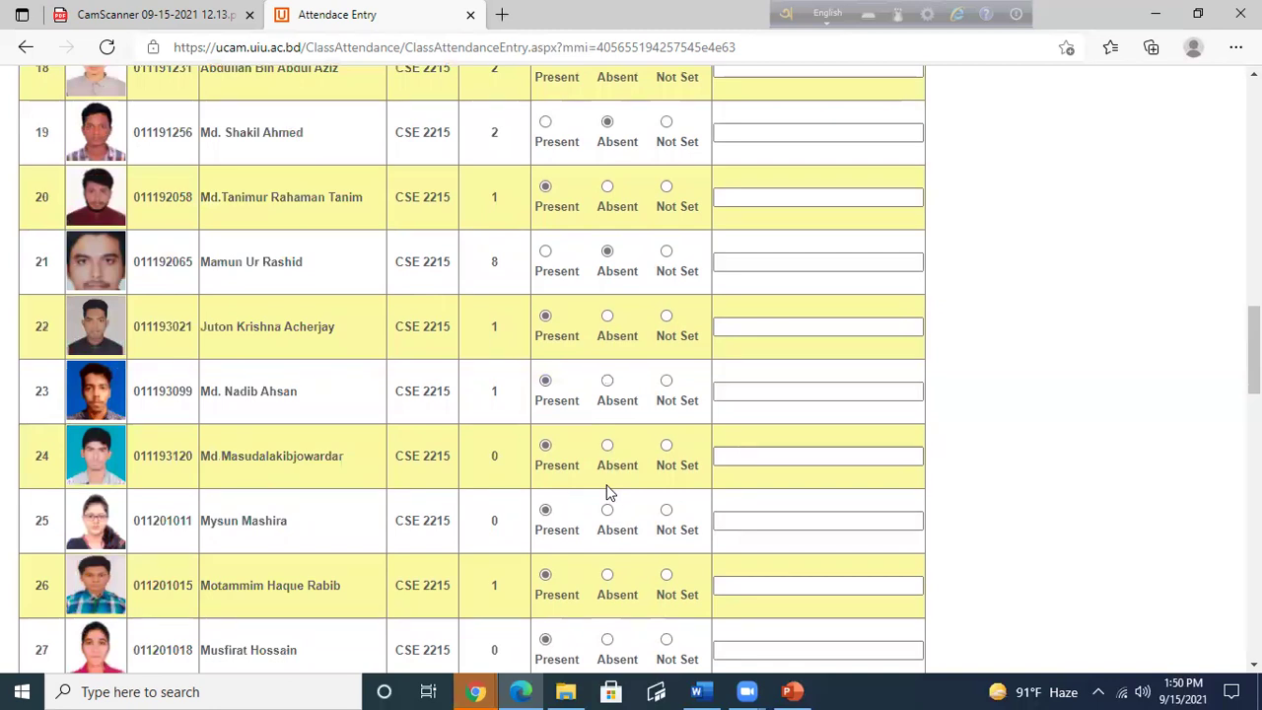
# Set the student with serial number 16 back to present and recheck the marks of the neighbouring students
pyautogui.scroll(4, 608, 493)
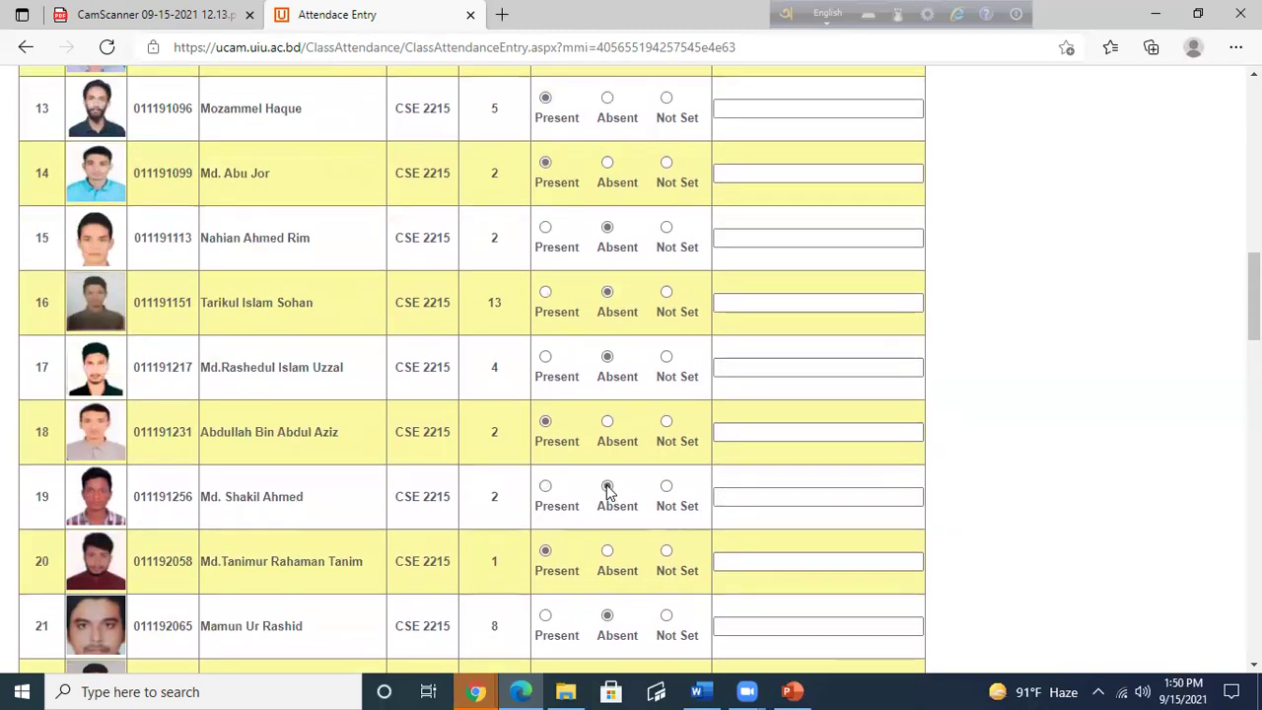
pyautogui.click(545, 292)
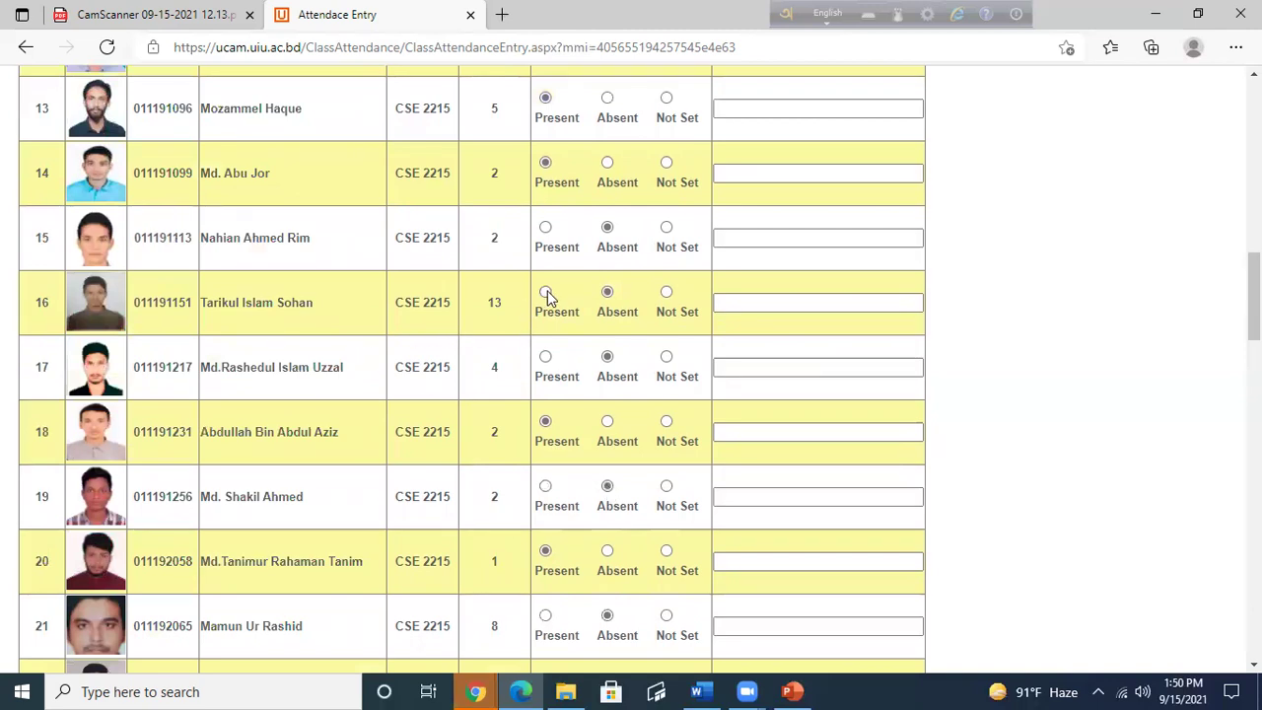
pyautogui.scroll(-2, 580, 465)
pyautogui.scroll(-1, 580, 465)
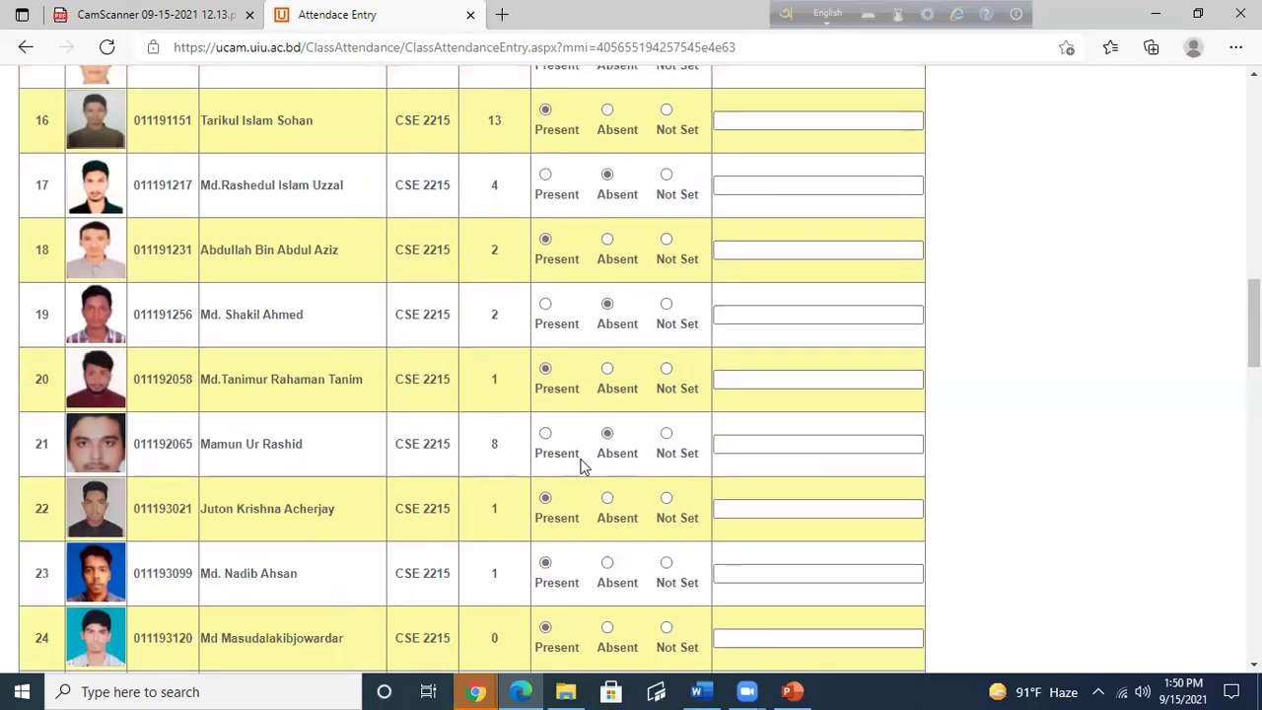
pyautogui.scroll(3, 581, 466)
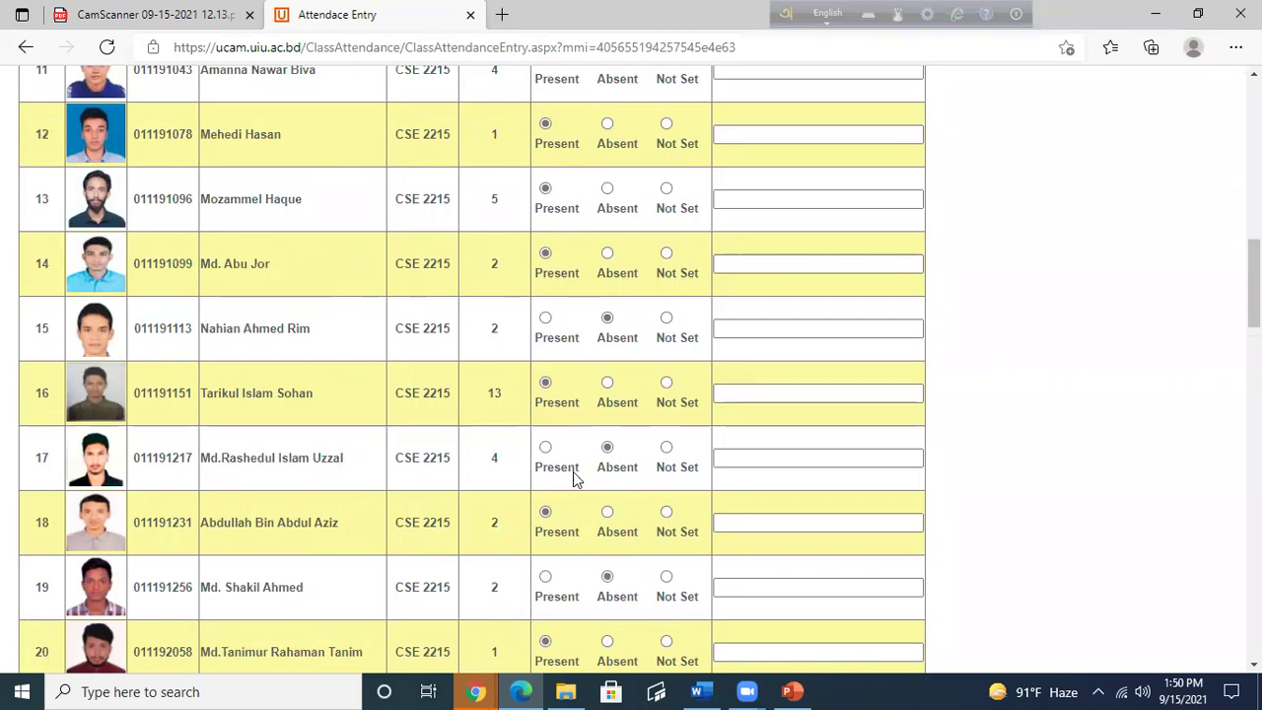
pyautogui.scroll(-2, 285, 483)
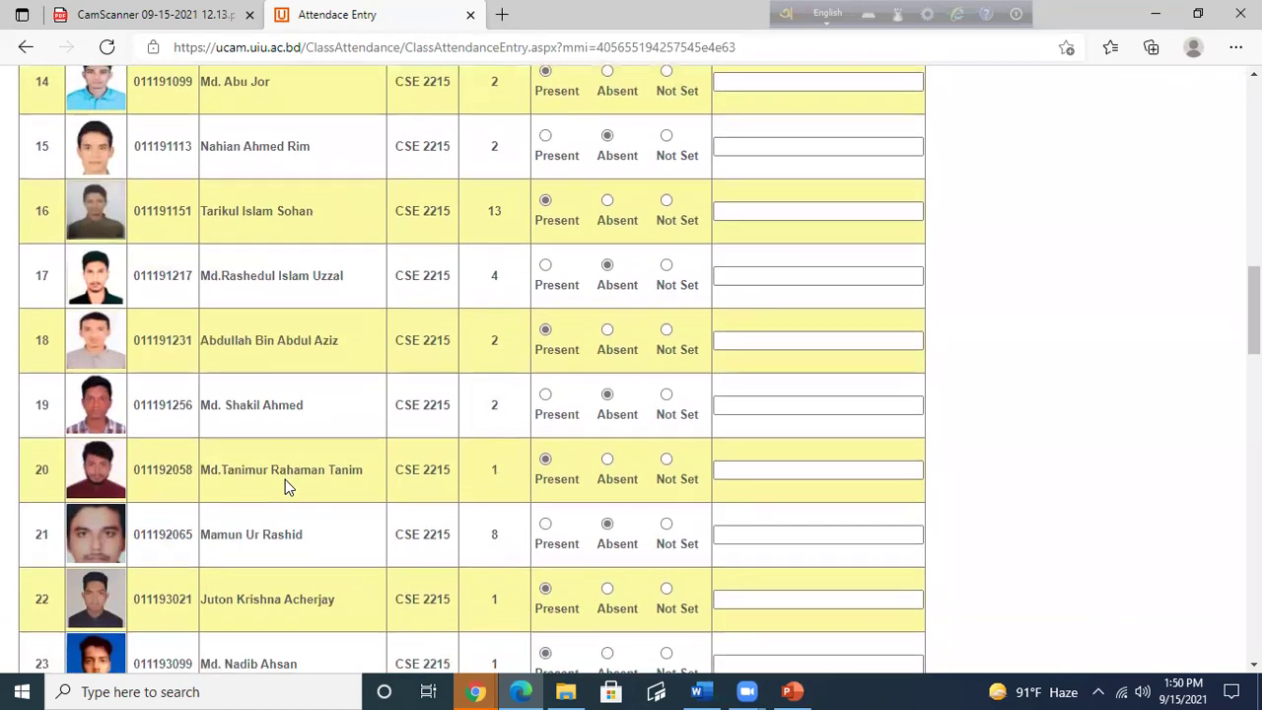
# Mark the student with serial number 28 as absent and revert that entry to present
pyautogui.scroll(-2, 285, 479)
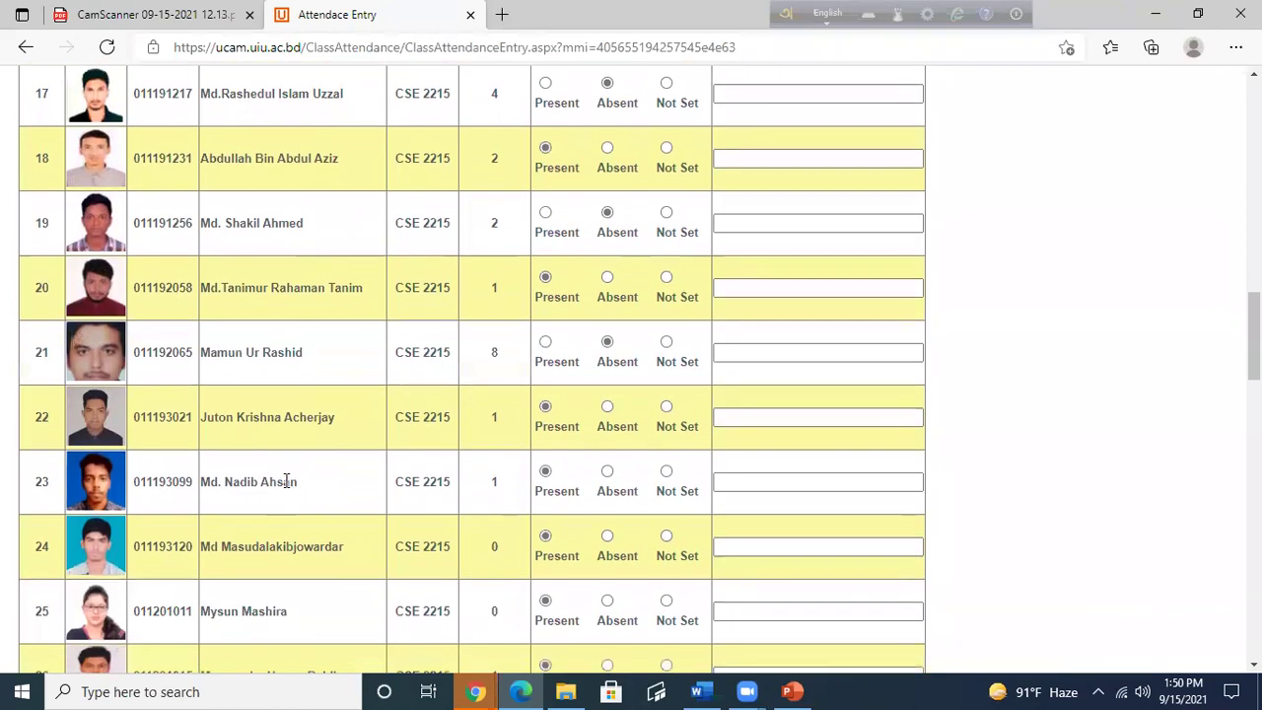
pyautogui.scroll(-1, 285, 481)
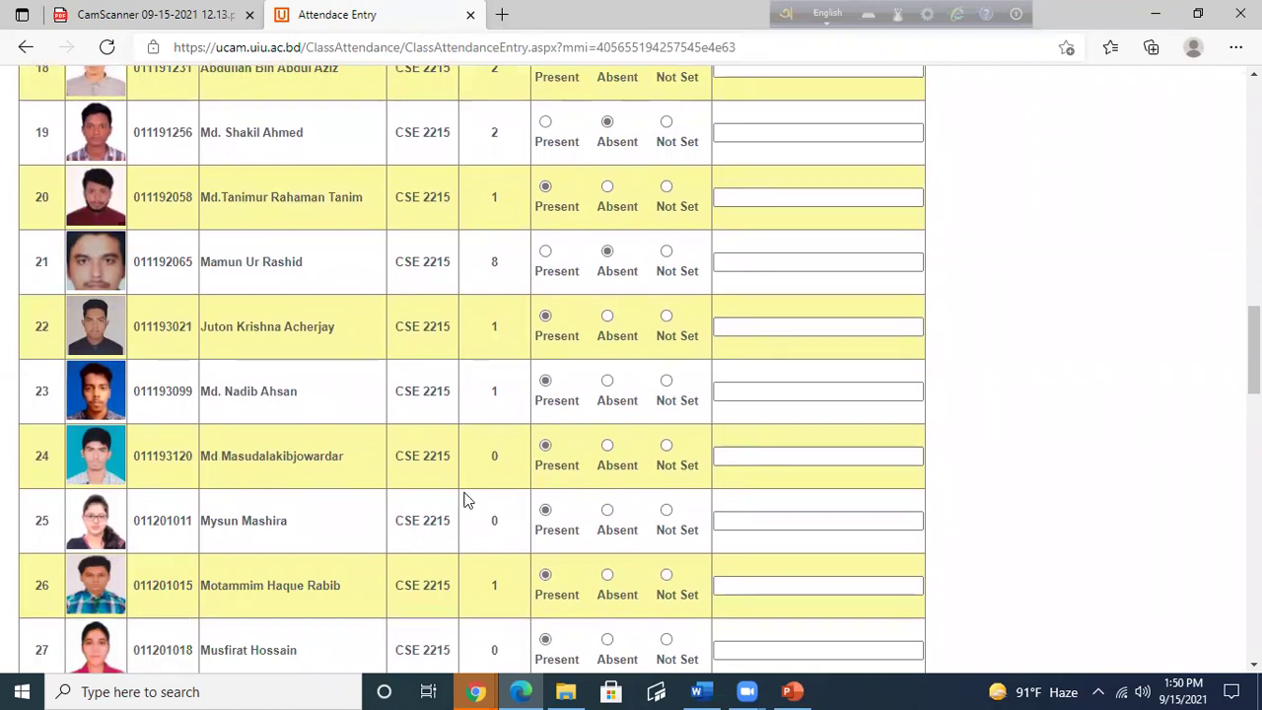
pyautogui.scroll(-1, 466, 501)
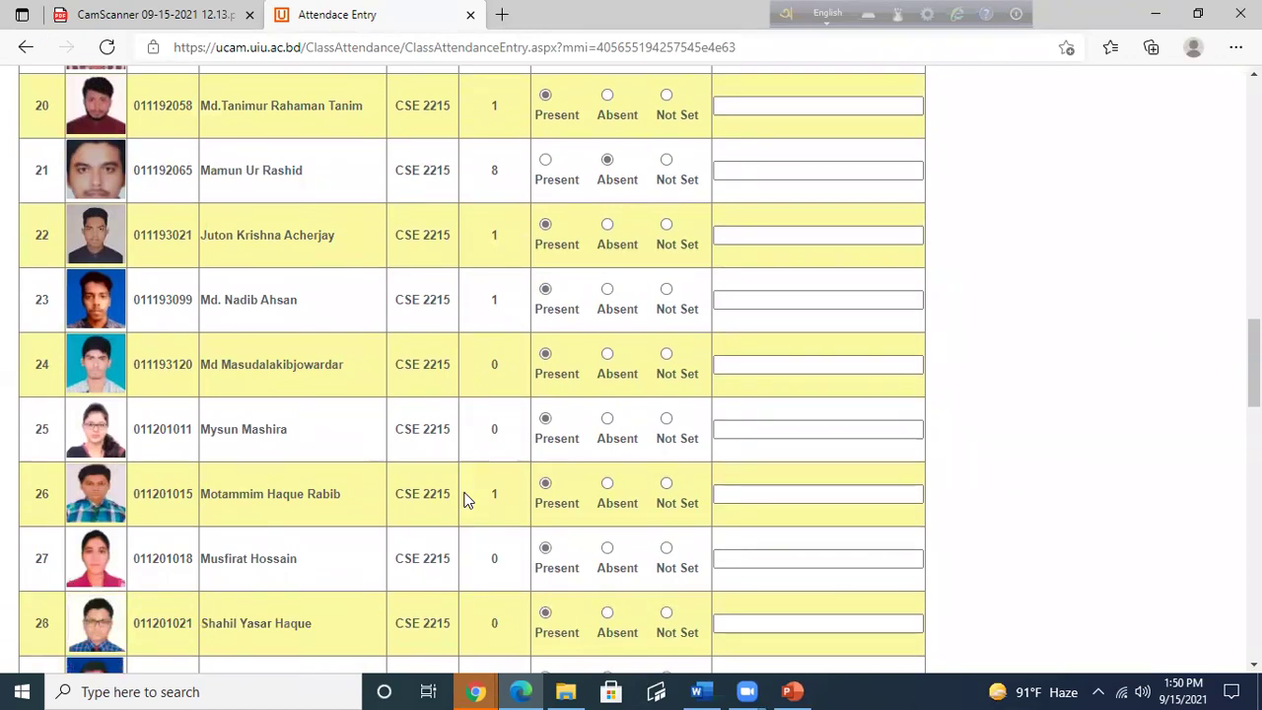
pyautogui.scroll(-2, 466, 501)
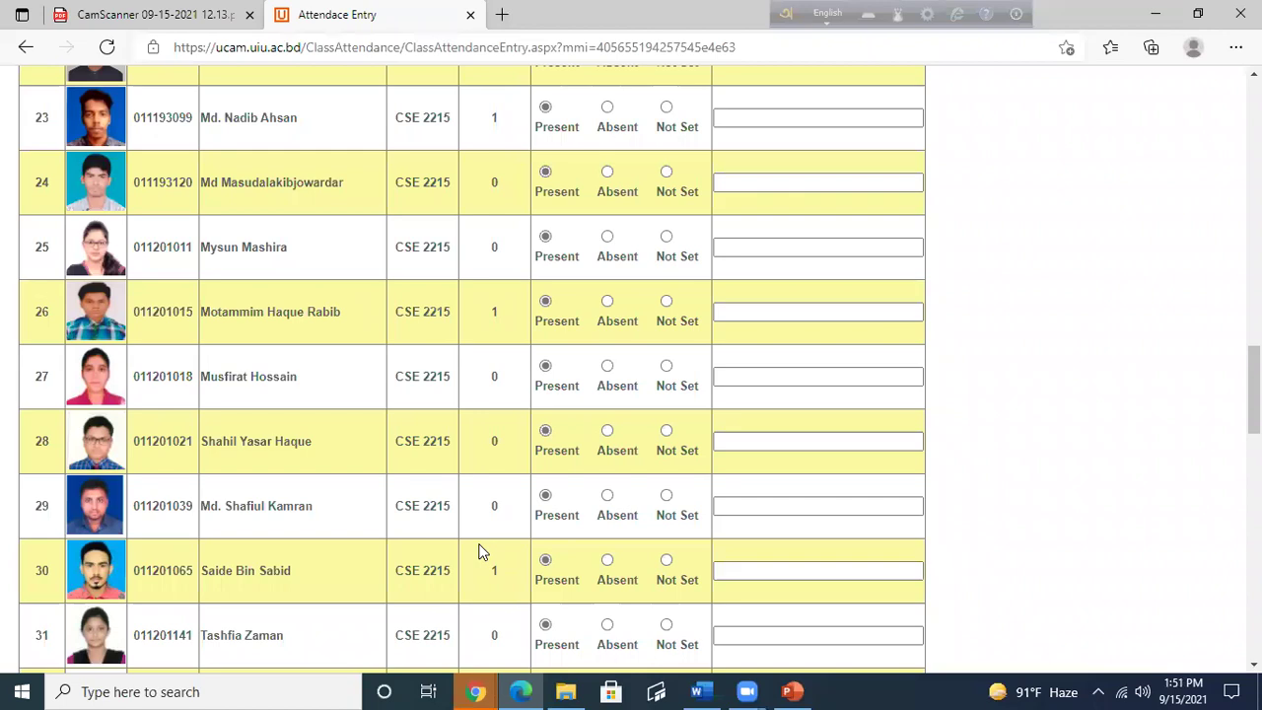
pyautogui.scroll(-1, 480, 552)
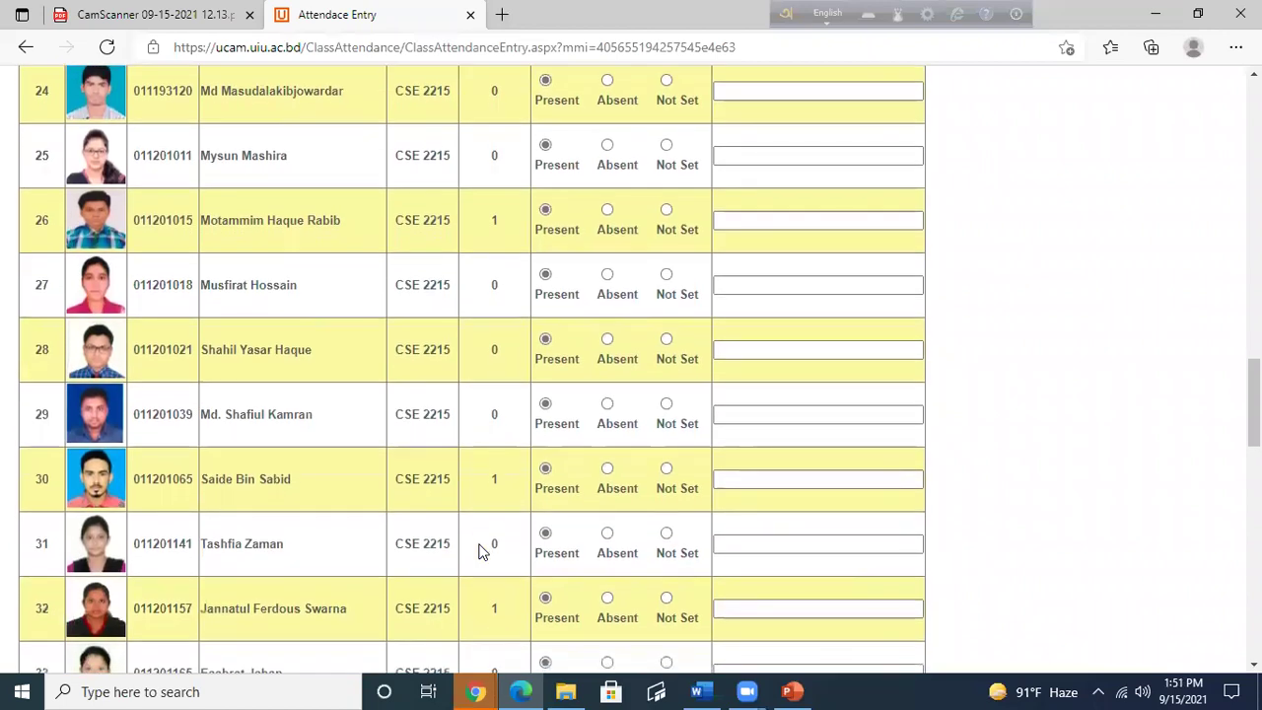
pyautogui.click(607, 340)
pyautogui.click(545, 339)
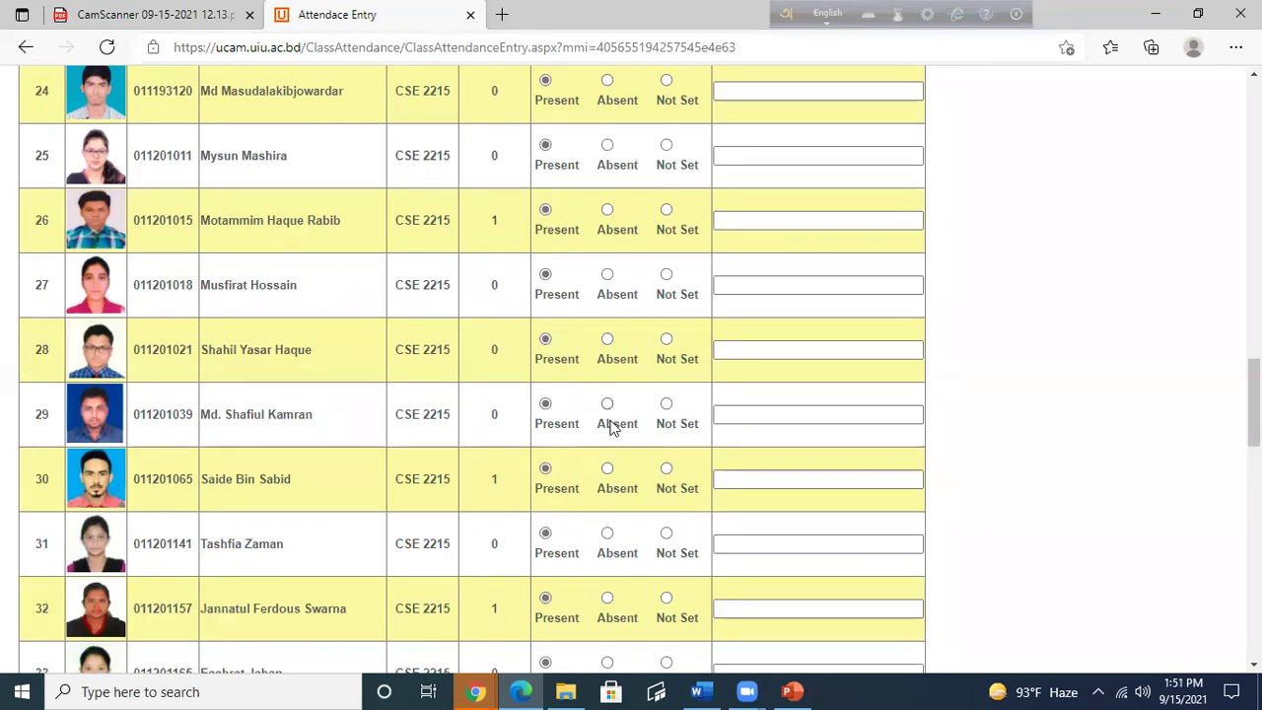
# Mark the students with serial numbers 40 and 41 as absent
pyautogui.scroll(-1, 611, 426)
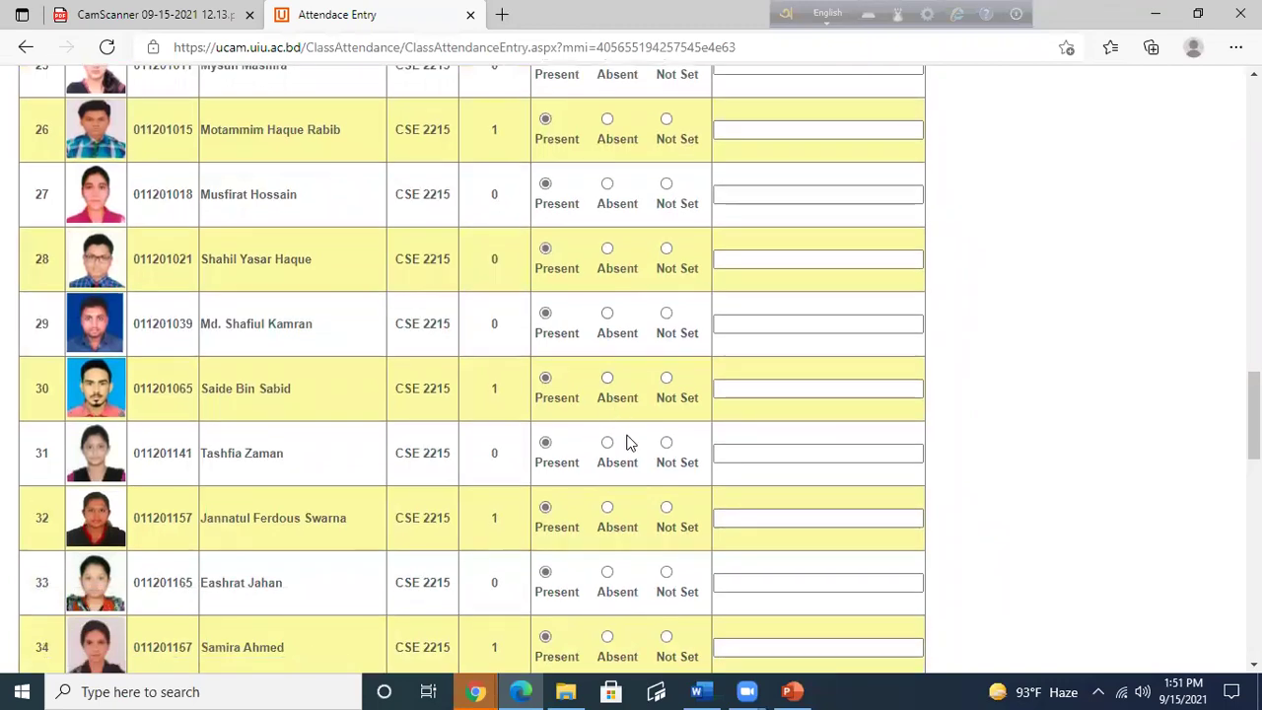
pyautogui.scroll(-1, 629, 445)
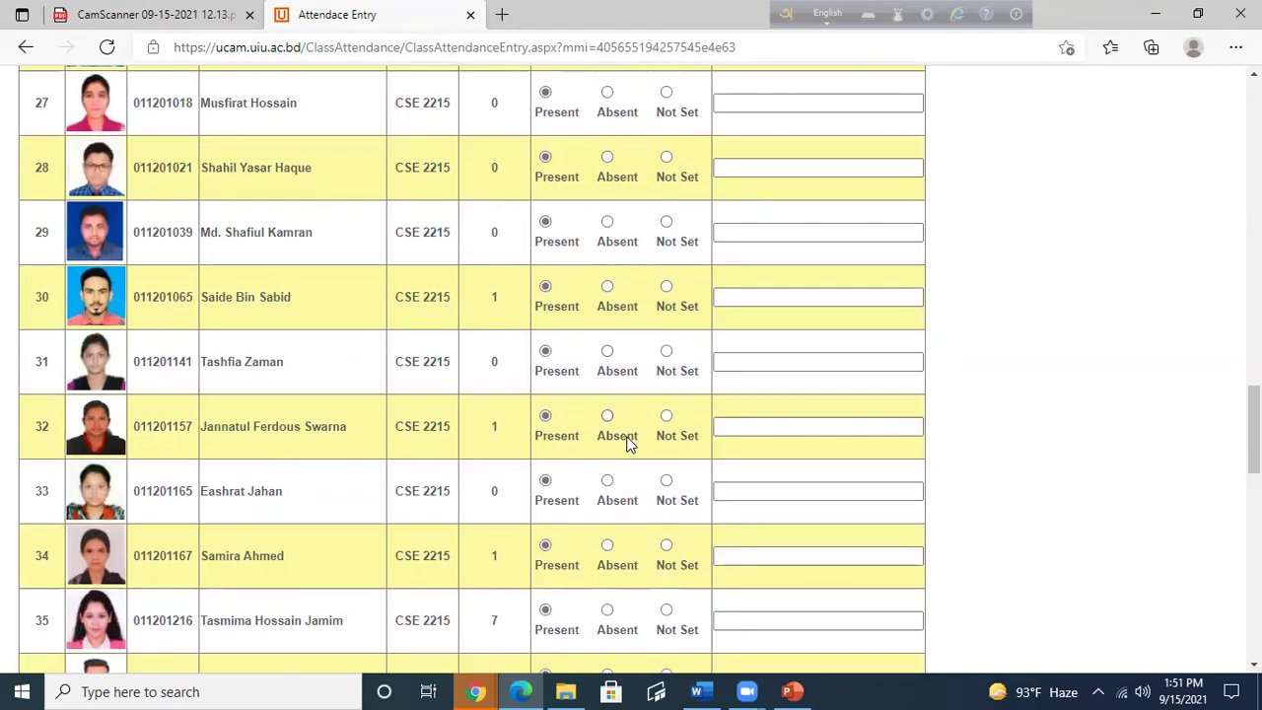
pyautogui.scroll(-1, 629, 446)
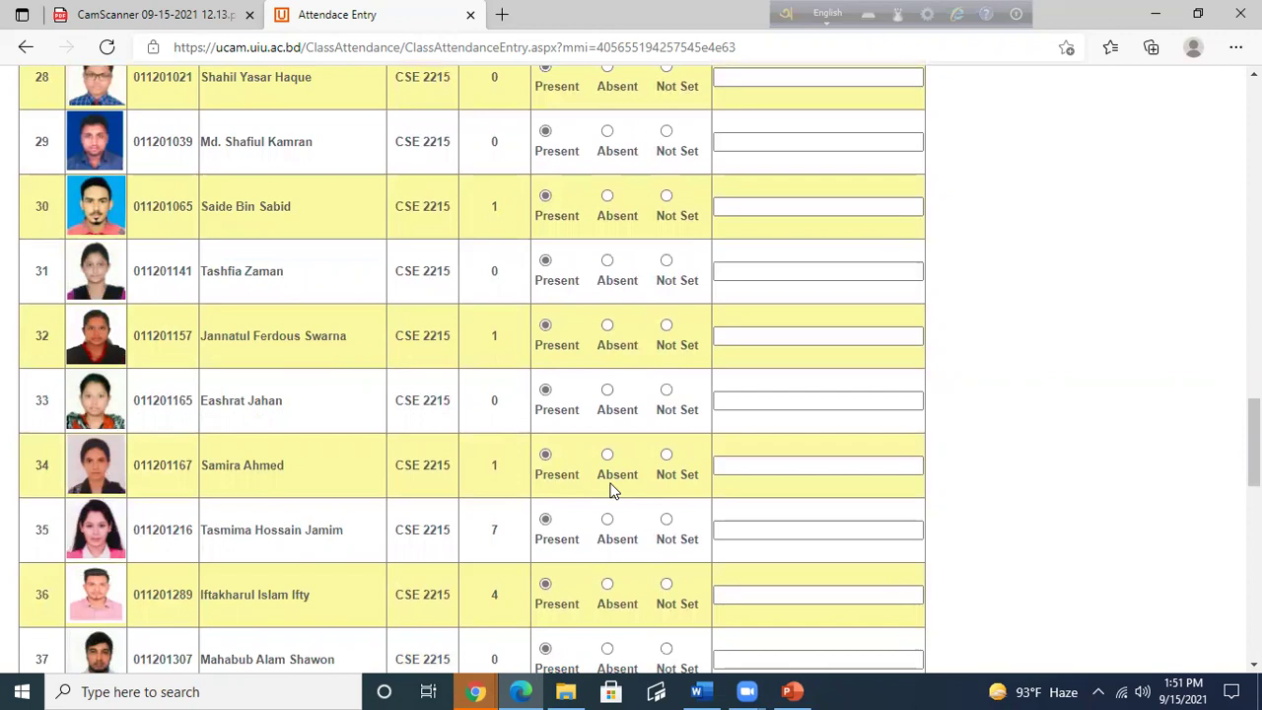
pyautogui.scroll(-3, 611, 490)
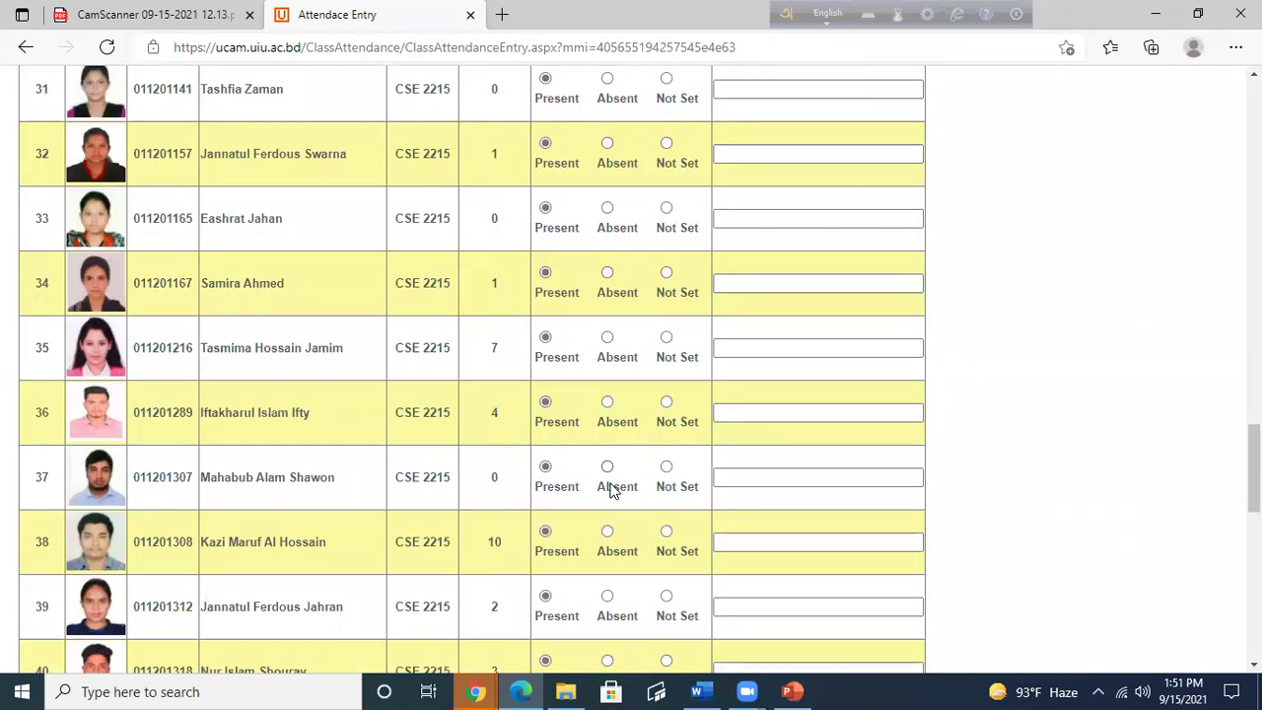
pyautogui.scroll(-1, 611, 490)
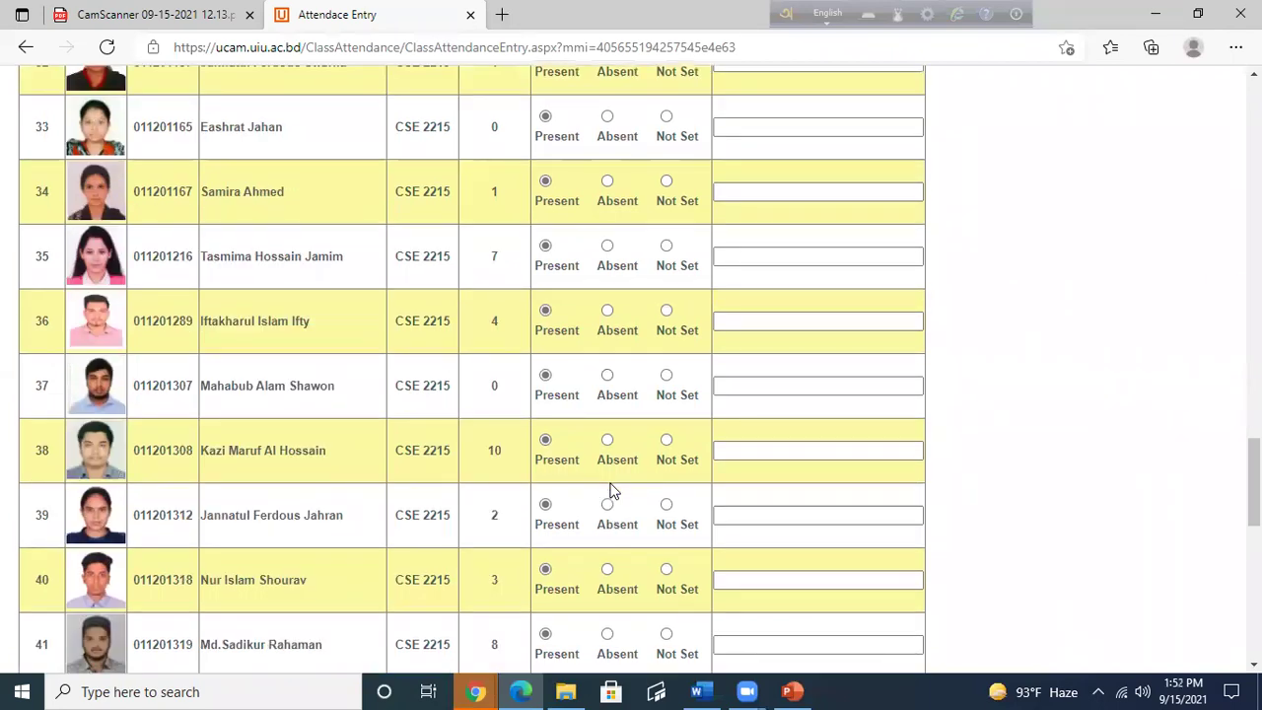
pyautogui.scroll(-1, 610, 490)
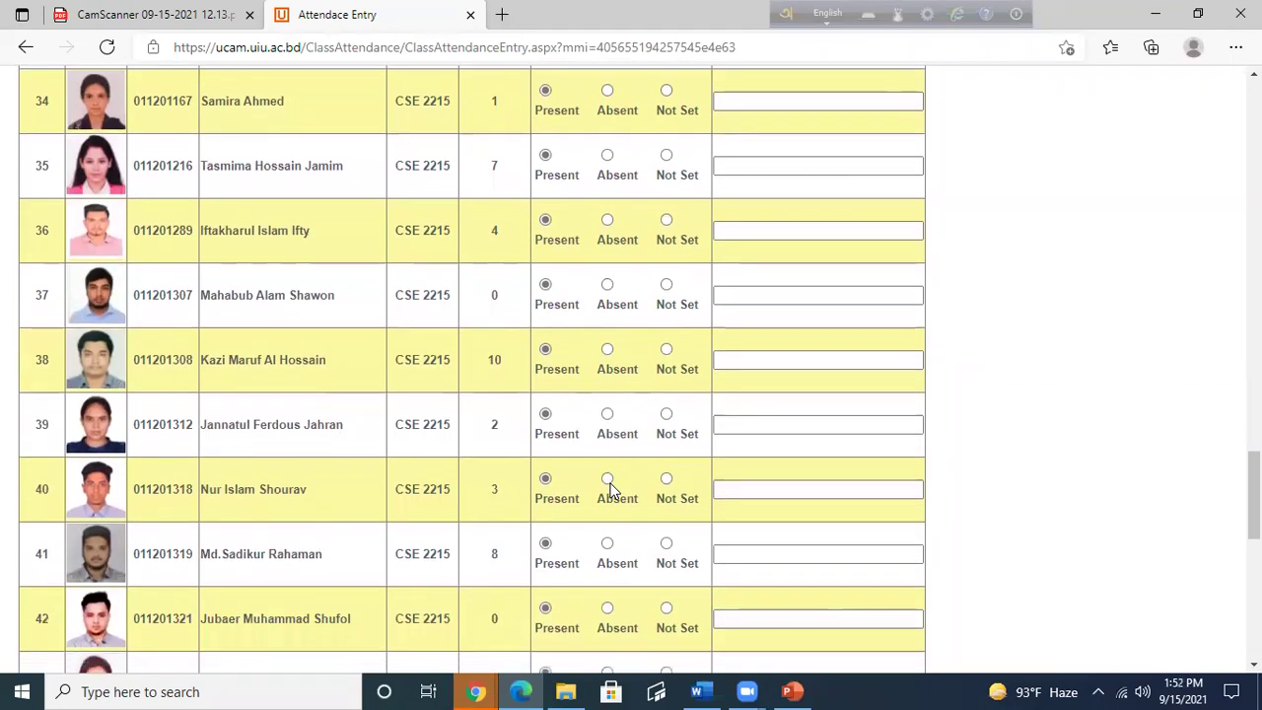
pyautogui.scroll(-1, 610, 490)
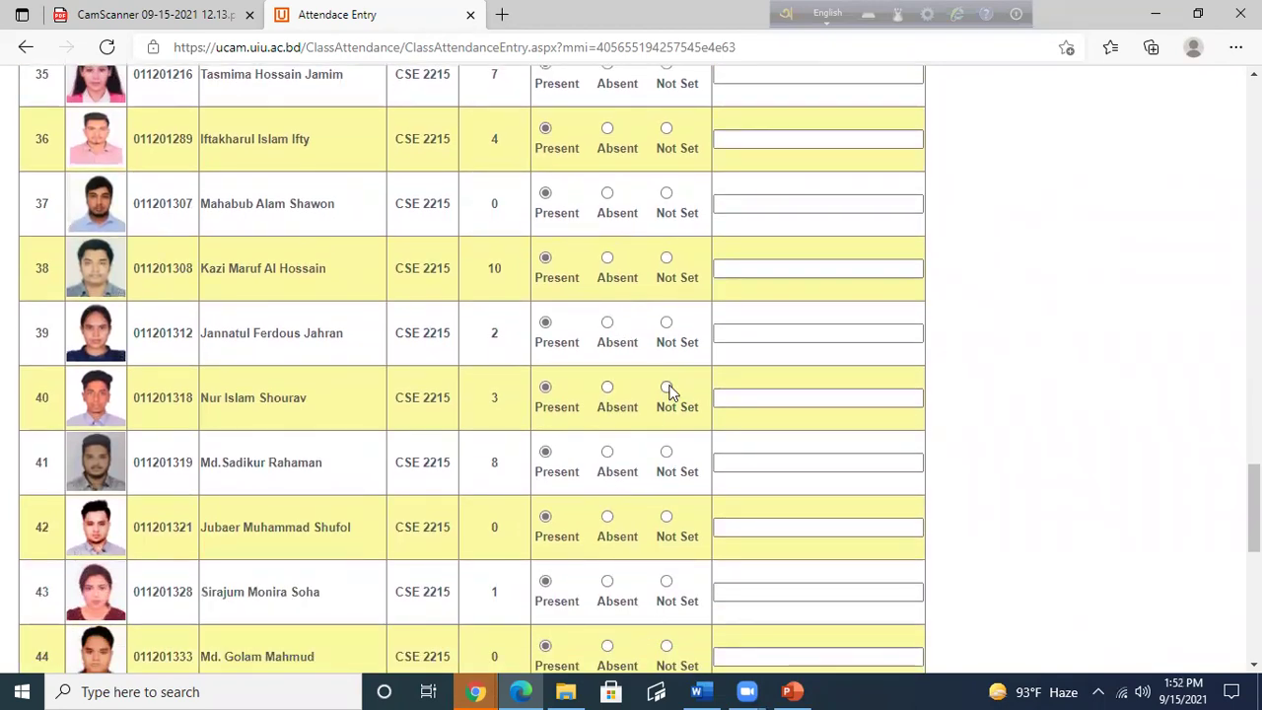
pyautogui.click(608, 390)
pyautogui.click(608, 454)
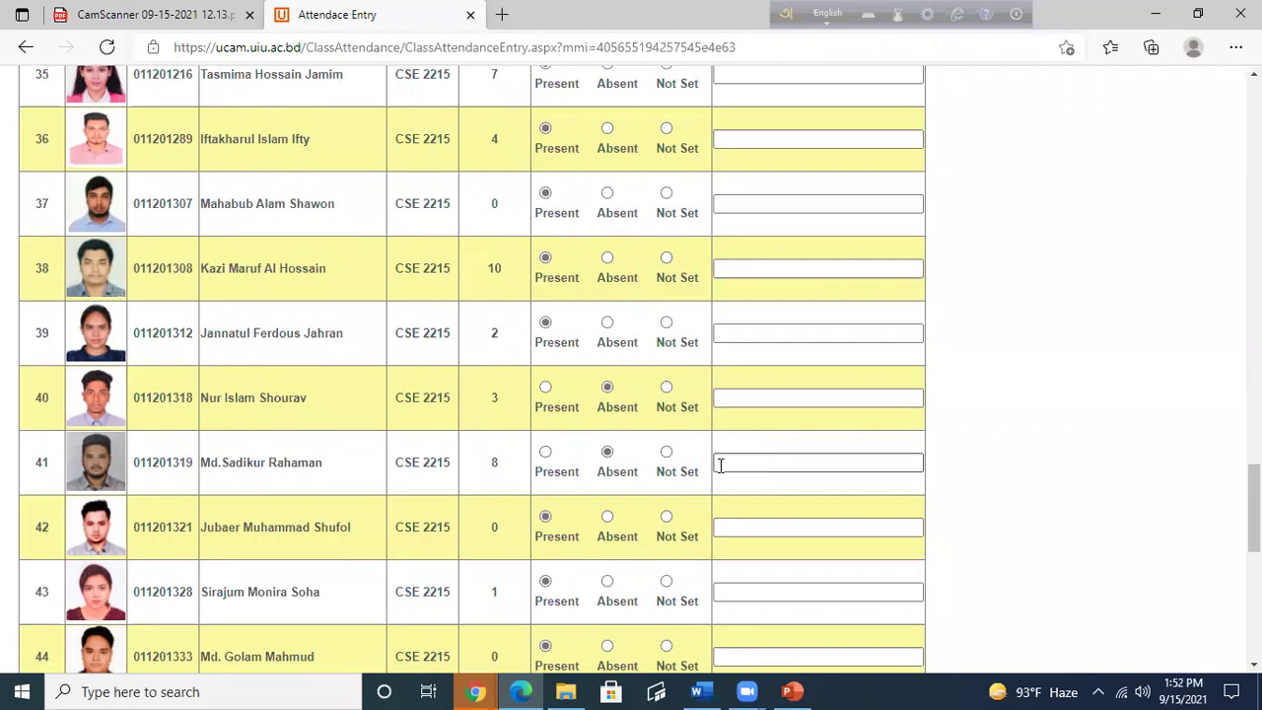
# Mark the student with serial number 43 as absent
pyautogui.scroll(-1, 725, 461)
pyautogui.scroll(-2, 721, 465)
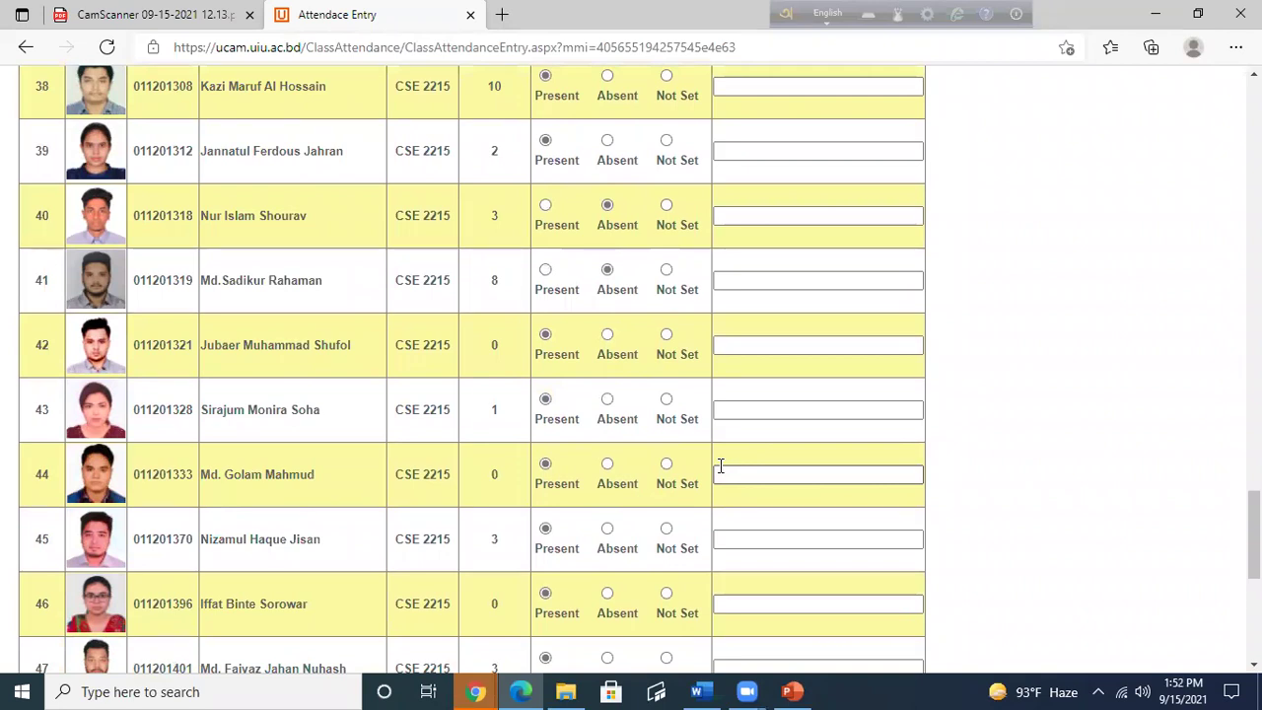
pyautogui.click(609, 404)
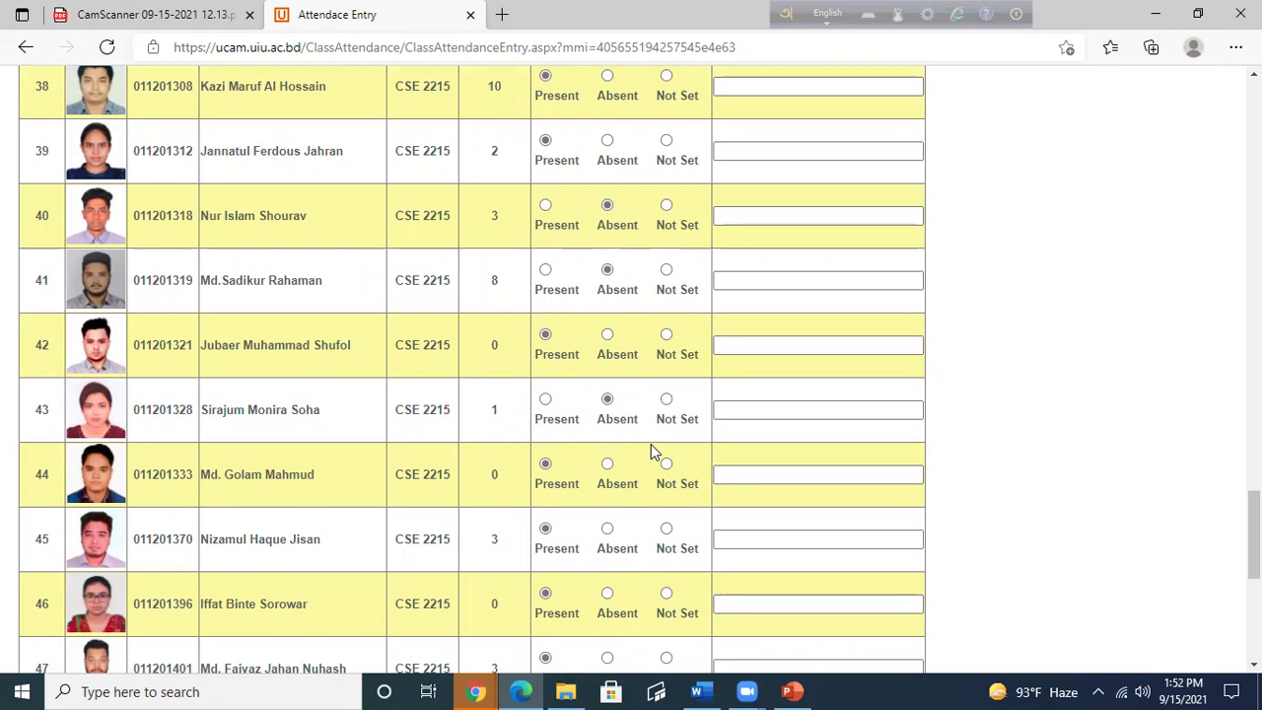
# Mark the students with serial numbers 44 and 46 as absent, reverting each entry to present
pyautogui.scroll(-1, 651, 444)
pyautogui.click(606, 372)
pyautogui.click(546, 371)
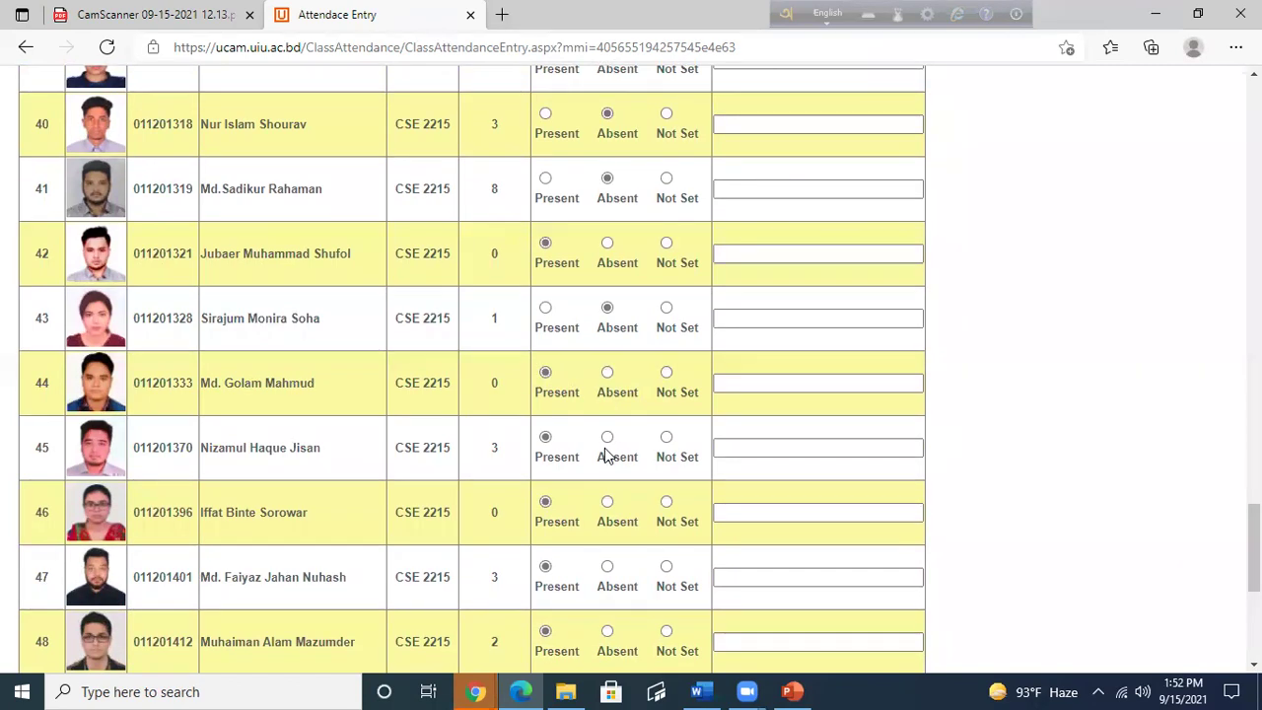
pyautogui.scroll(-1, 607, 454)
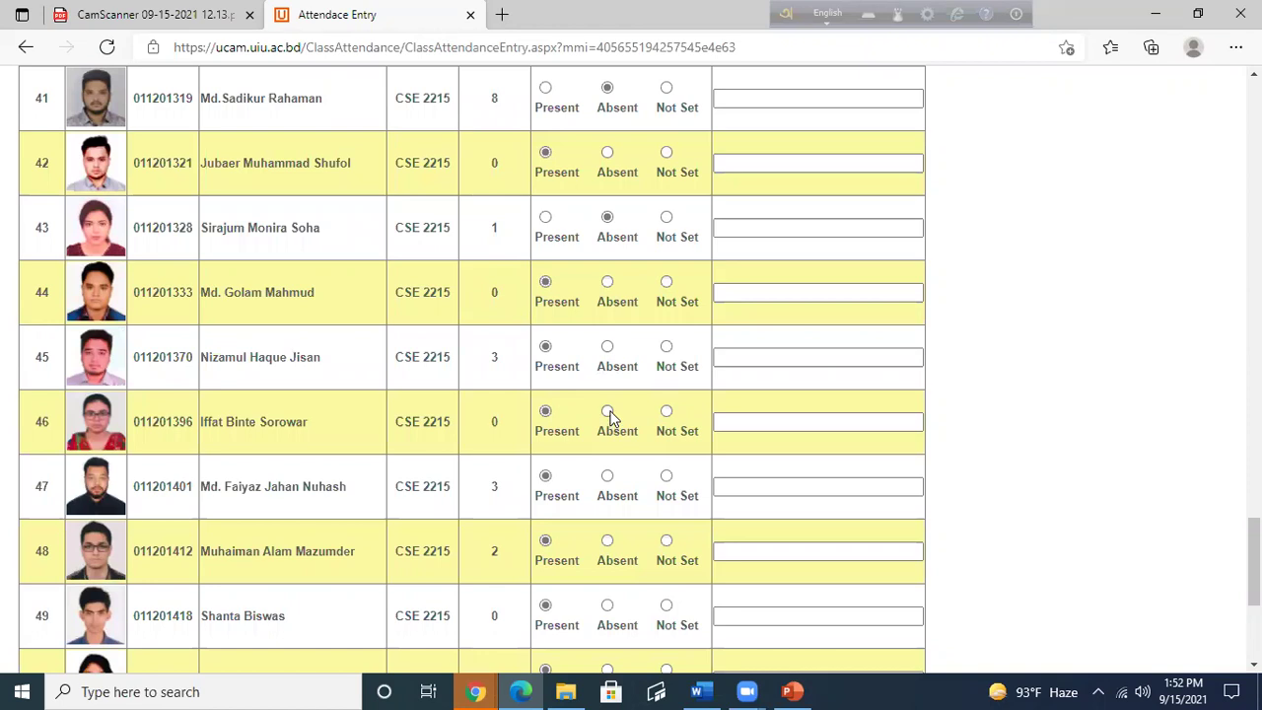
pyautogui.click(607, 412)
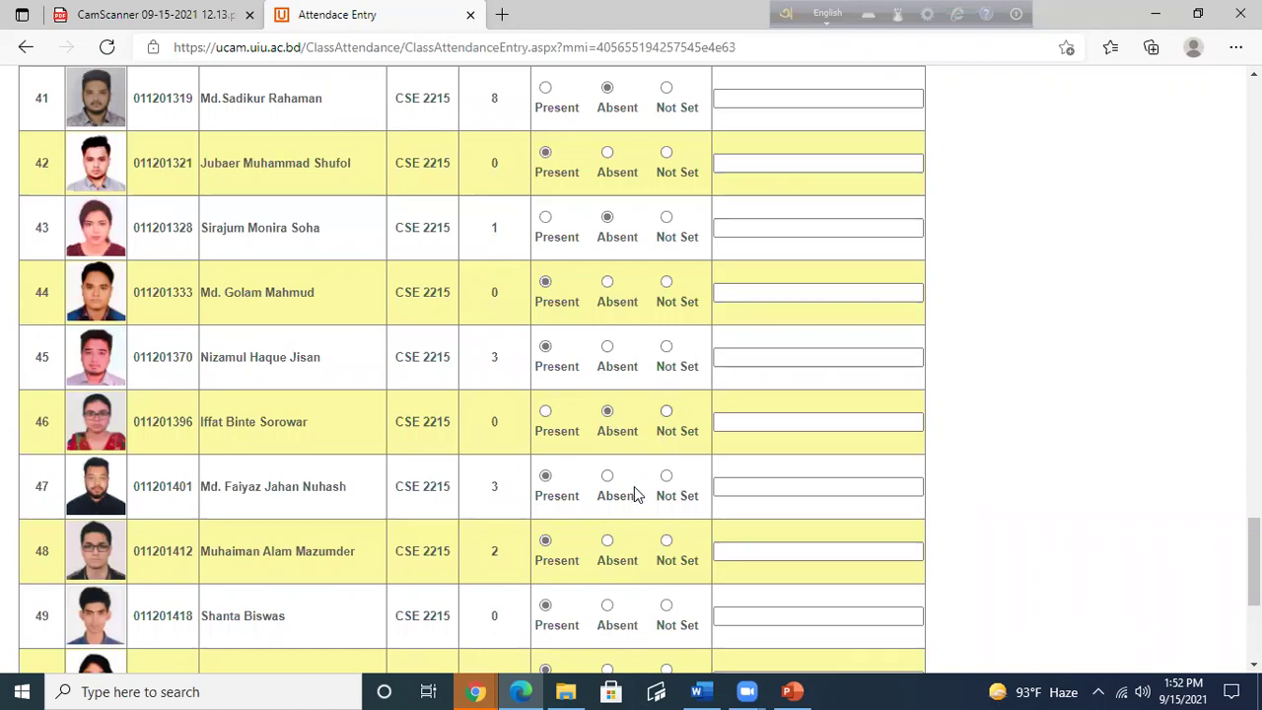
pyautogui.click(546, 412)
# Mark the student with serial number 53, the last one in the list, as absent
pyautogui.scroll(-1, 602, 470)
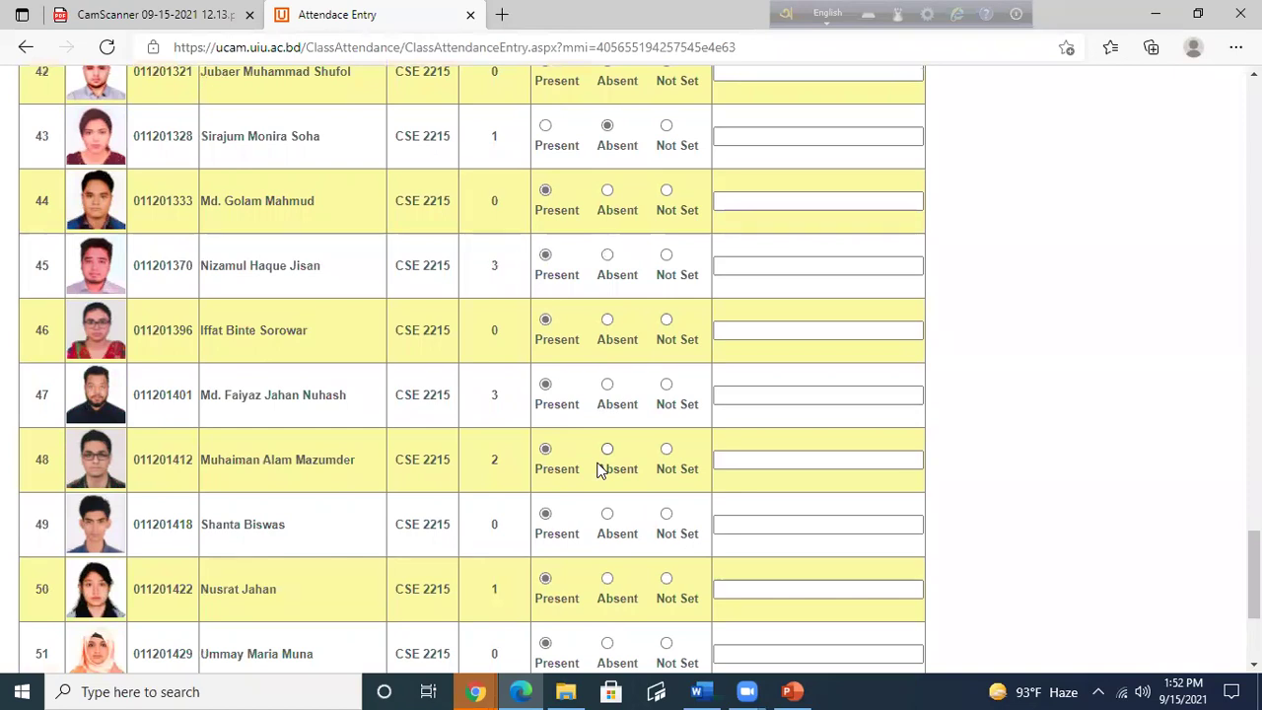
pyautogui.scroll(-1, 598, 470)
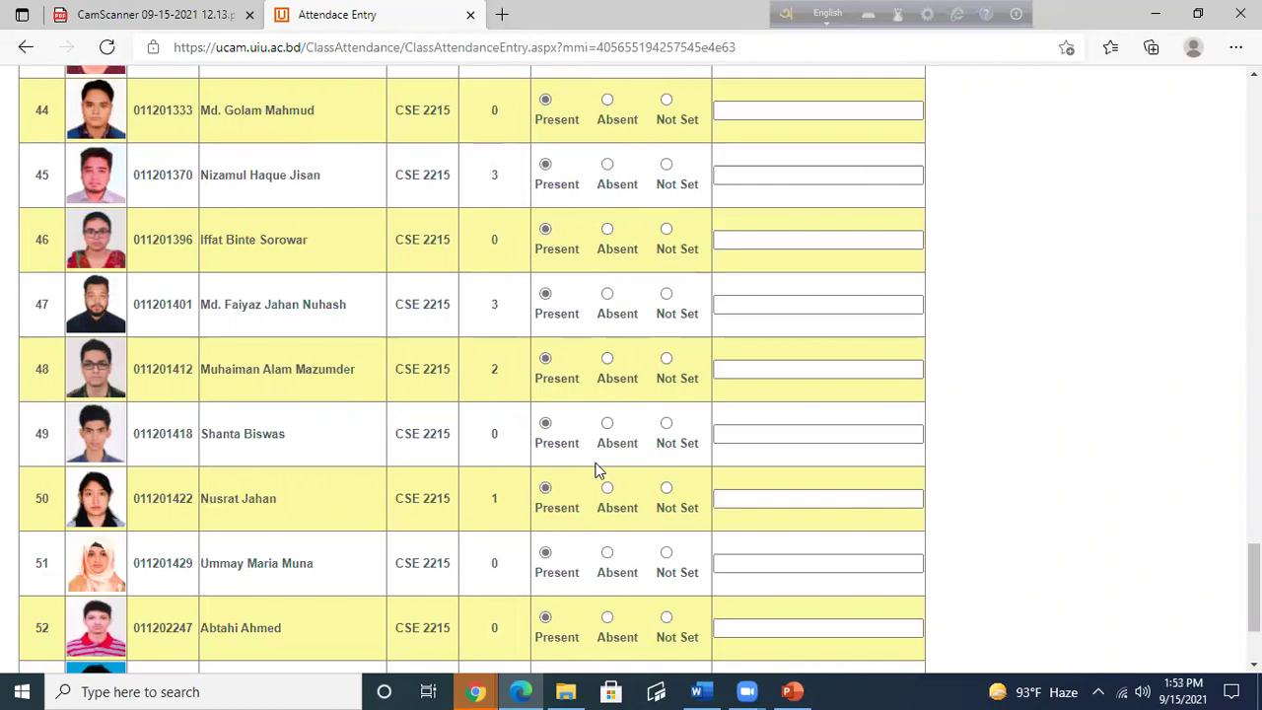
pyautogui.scroll(-1, 598, 469)
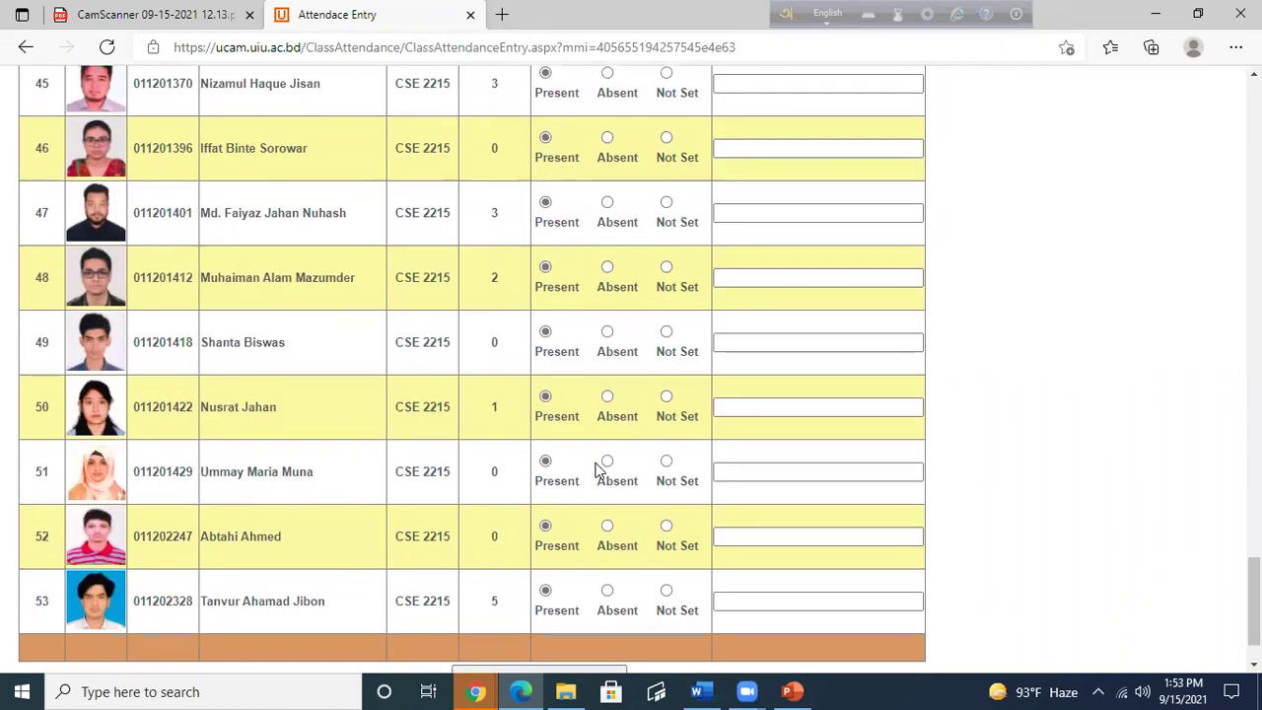
pyautogui.scroll(-1, 598, 469)
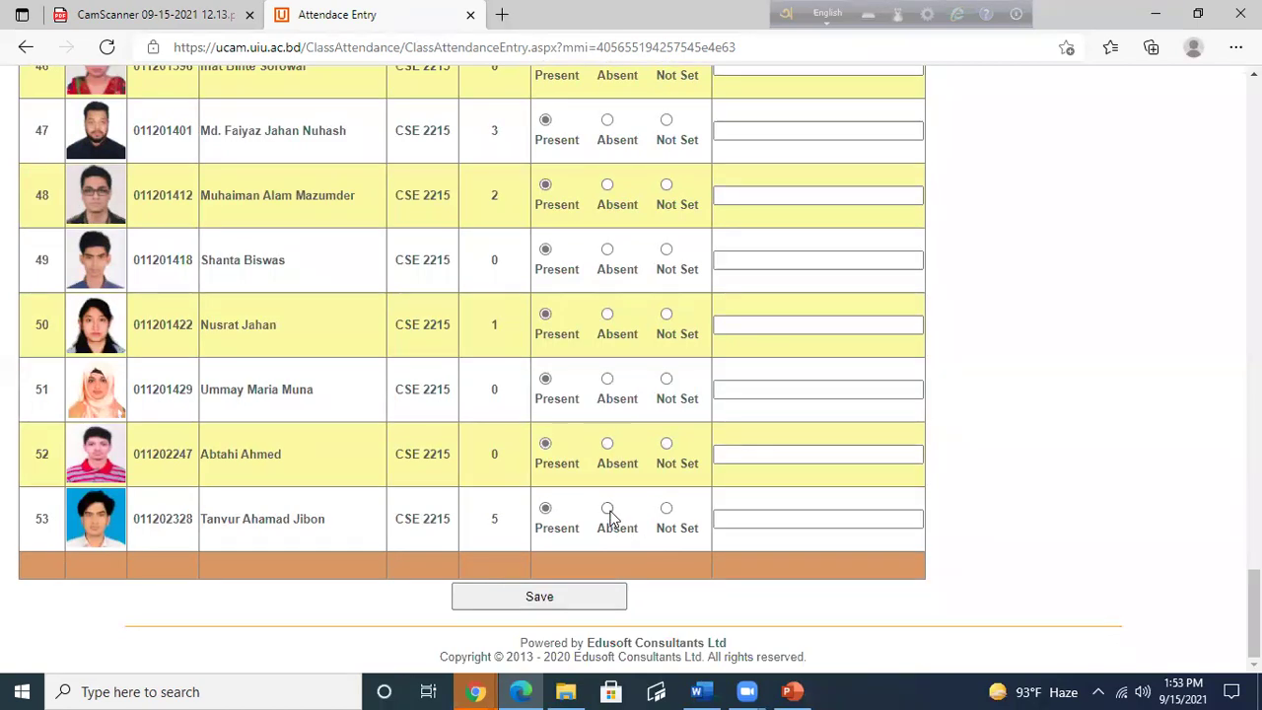
pyautogui.click(608, 509)
# Set the student with serial number 15 back to present
pyautogui.scroll(14, 625, 488)
pyautogui.scroll(8, 625, 488)
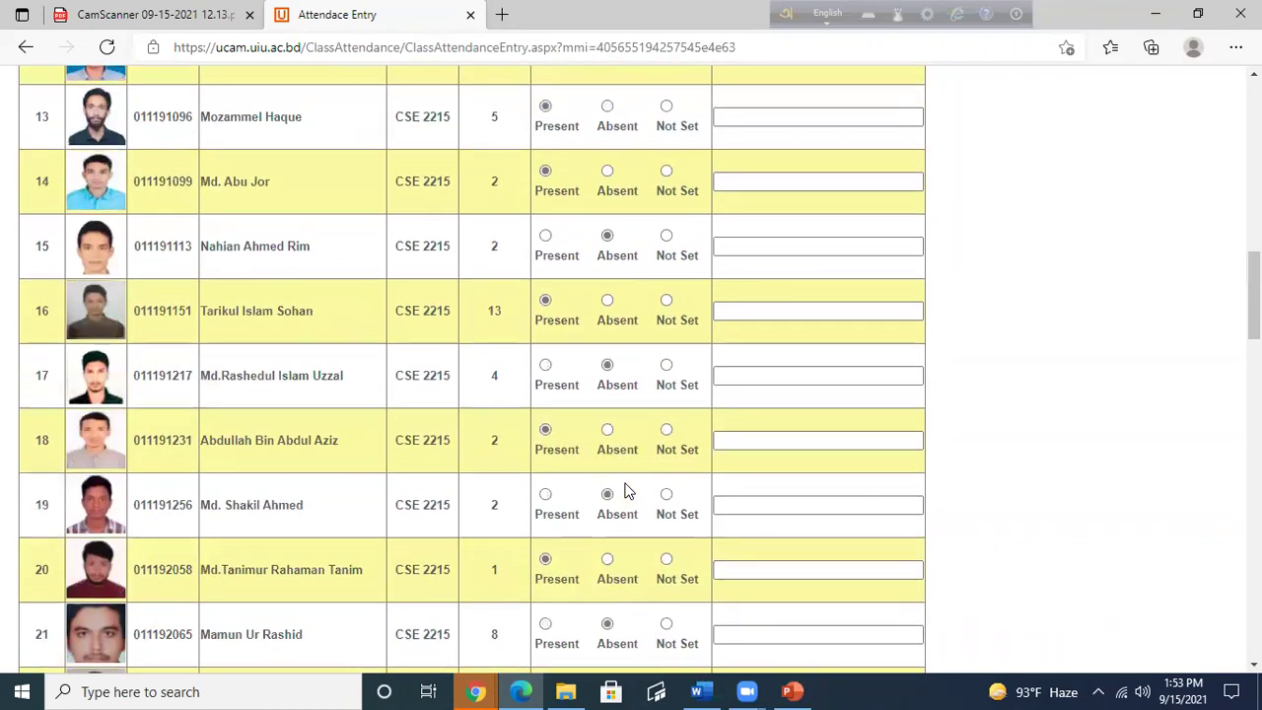
pyautogui.click(545, 238)
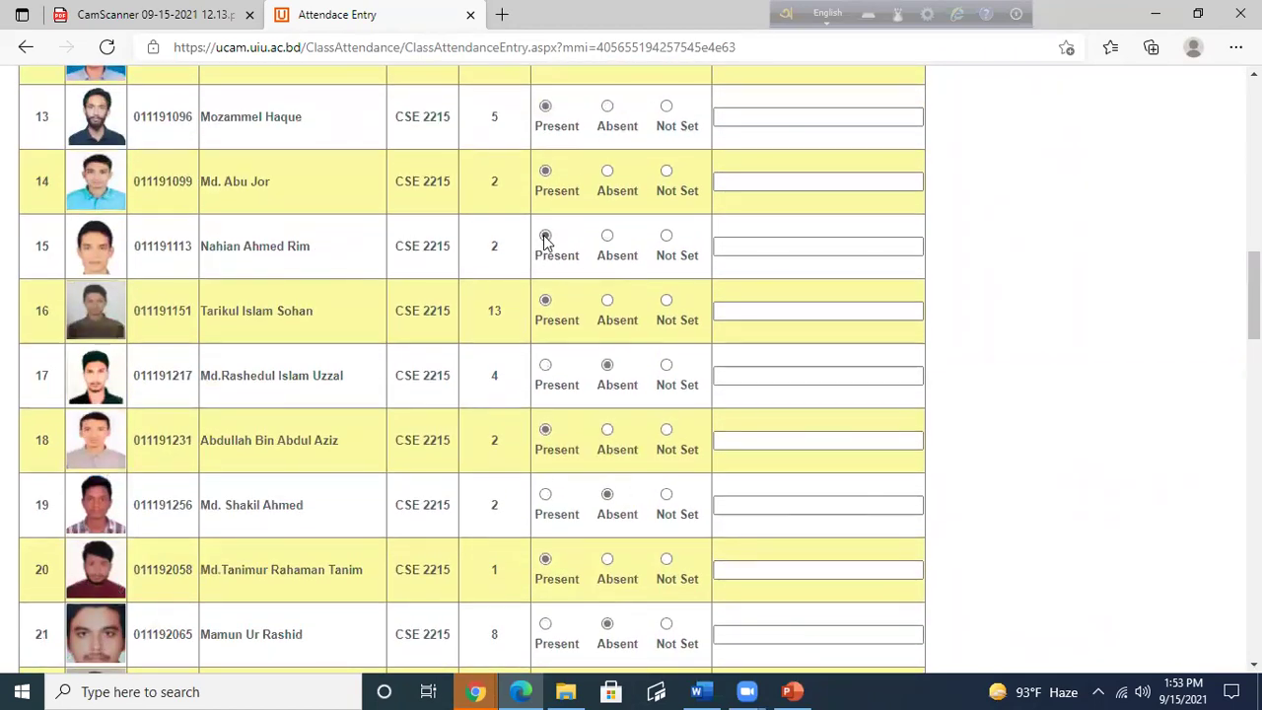
# Recheck the marks in the attendance list and set the student with serial number 5 back to present
pyautogui.scroll(3, 641, 316)
pyautogui.scroll(4, 639, 315)
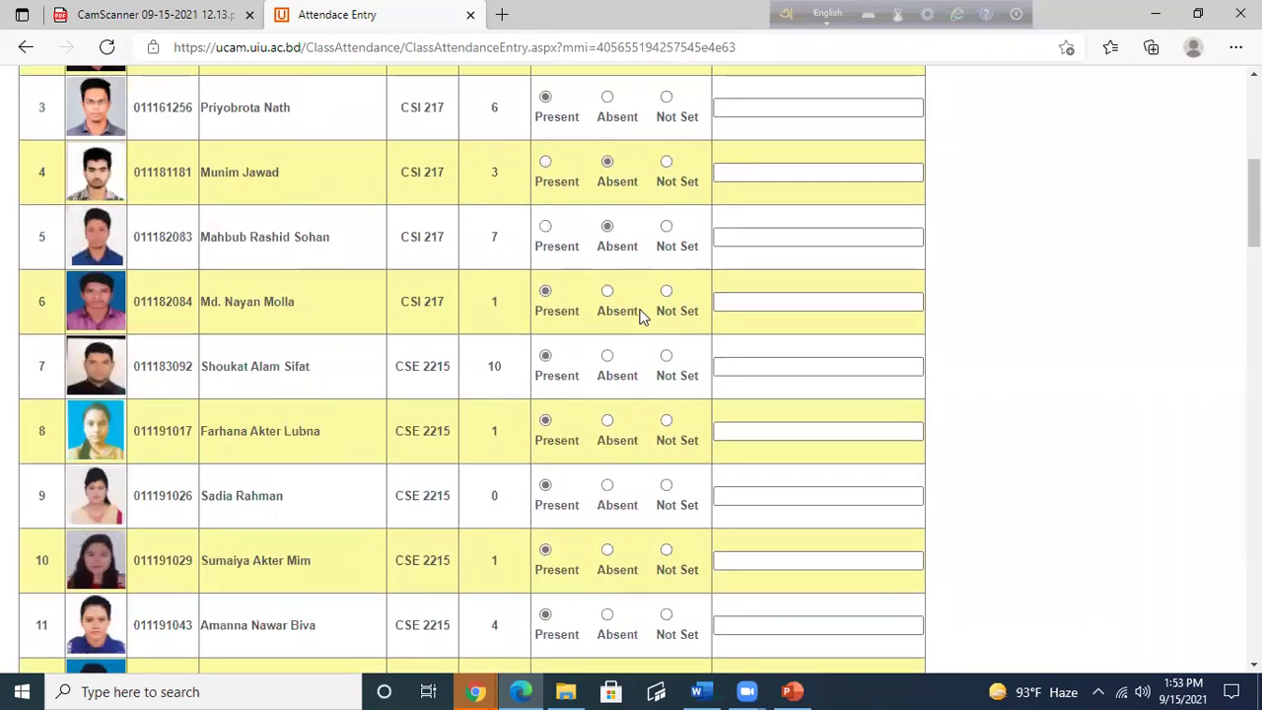
pyautogui.scroll(5, 638, 315)
pyautogui.scroll(-3, 639, 316)
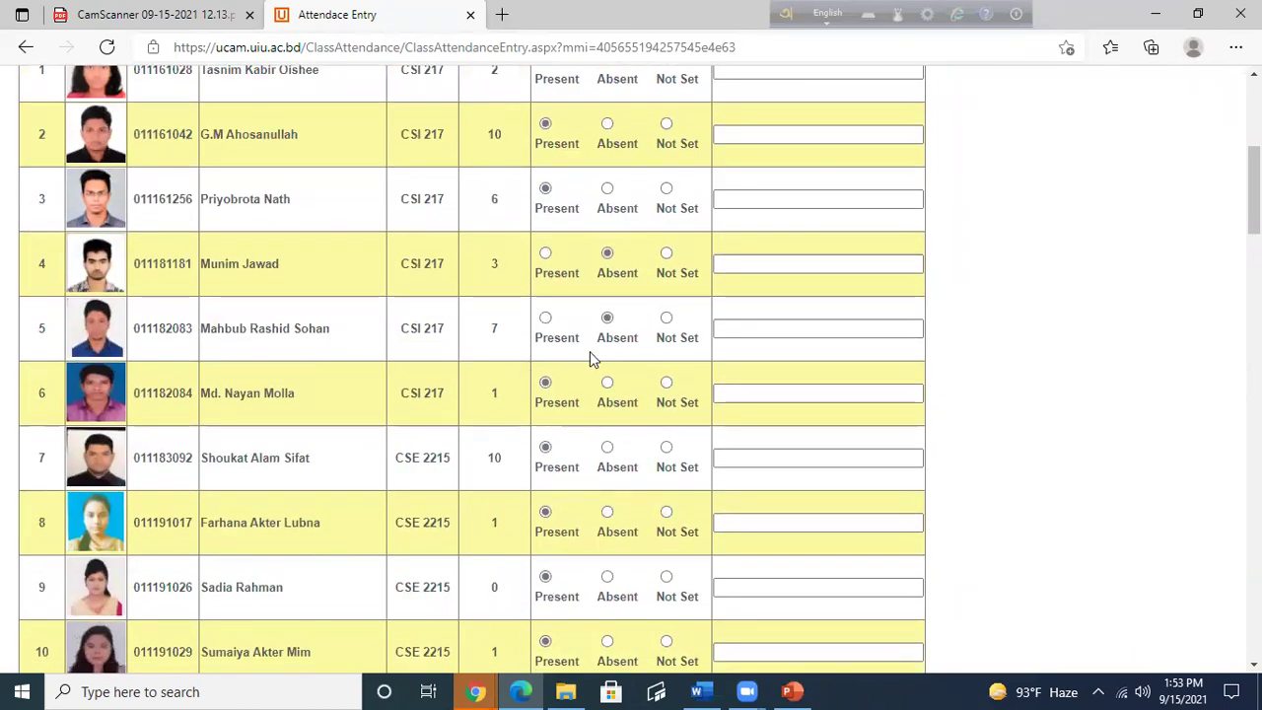
pyautogui.scroll(3, 592, 355)
pyautogui.scroll(-2, 591, 355)
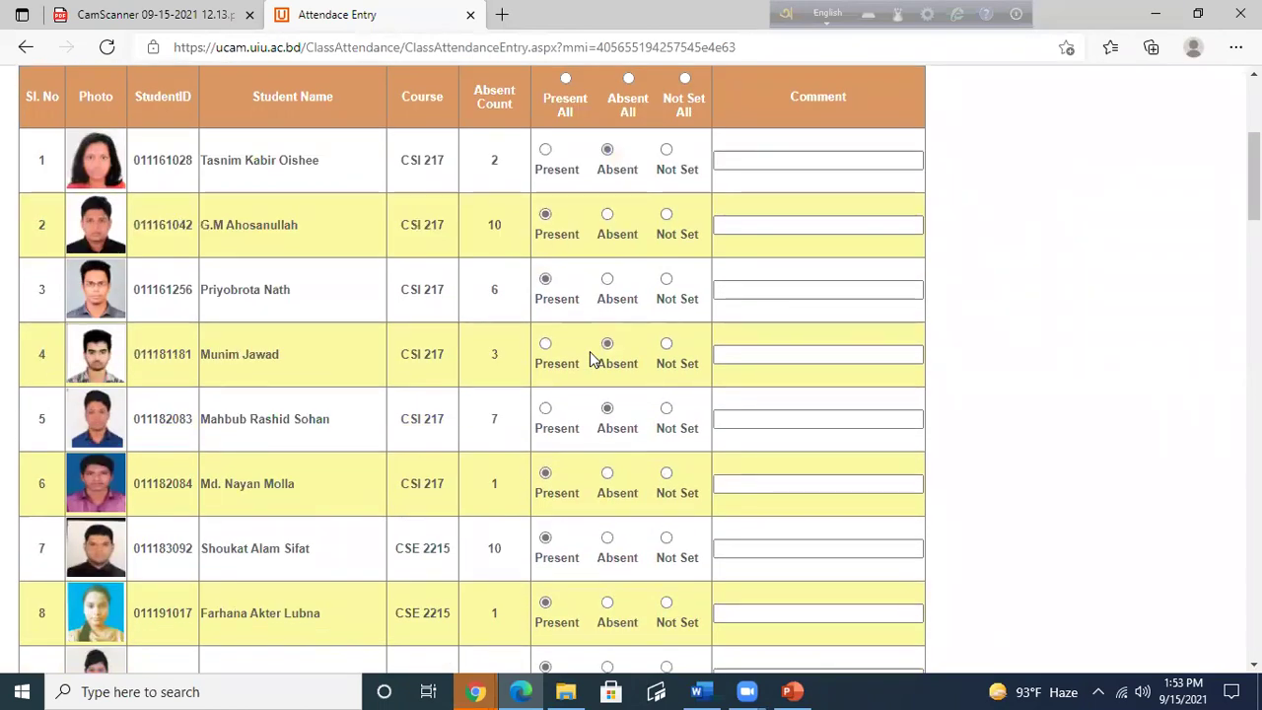
pyautogui.scroll(-10, 590, 352)
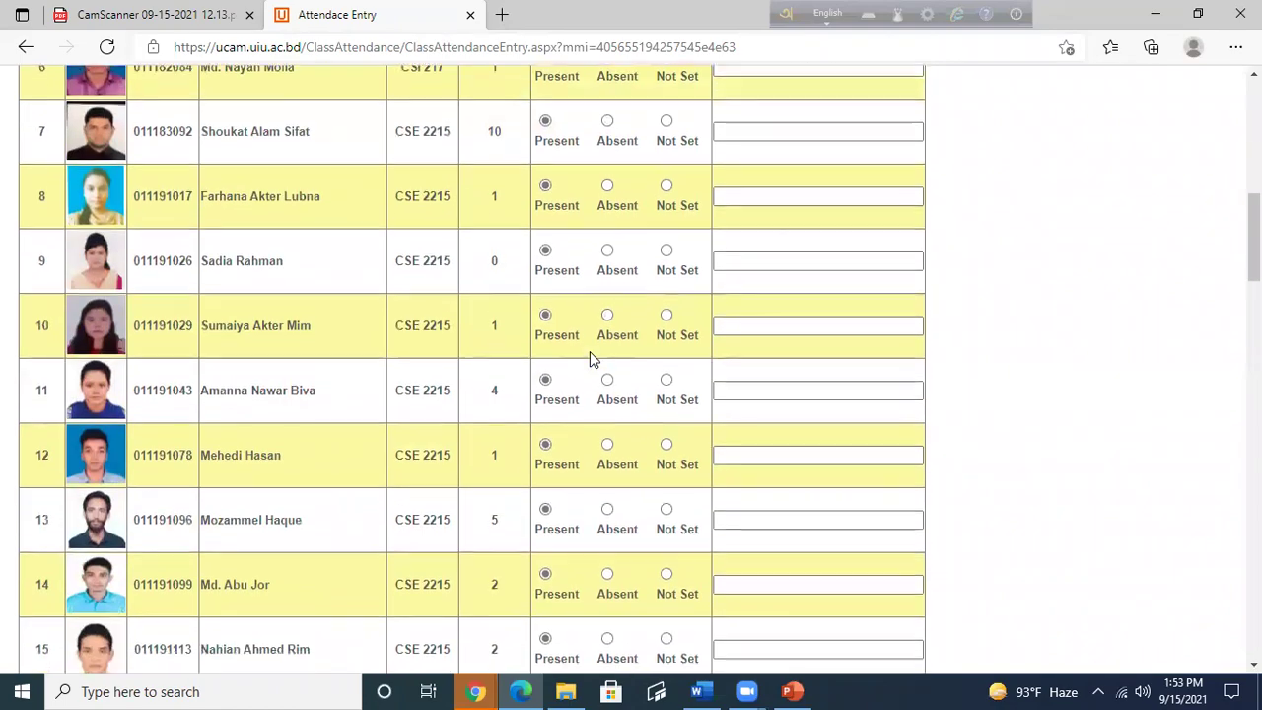
pyautogui.scroll(-3, 589, 351)
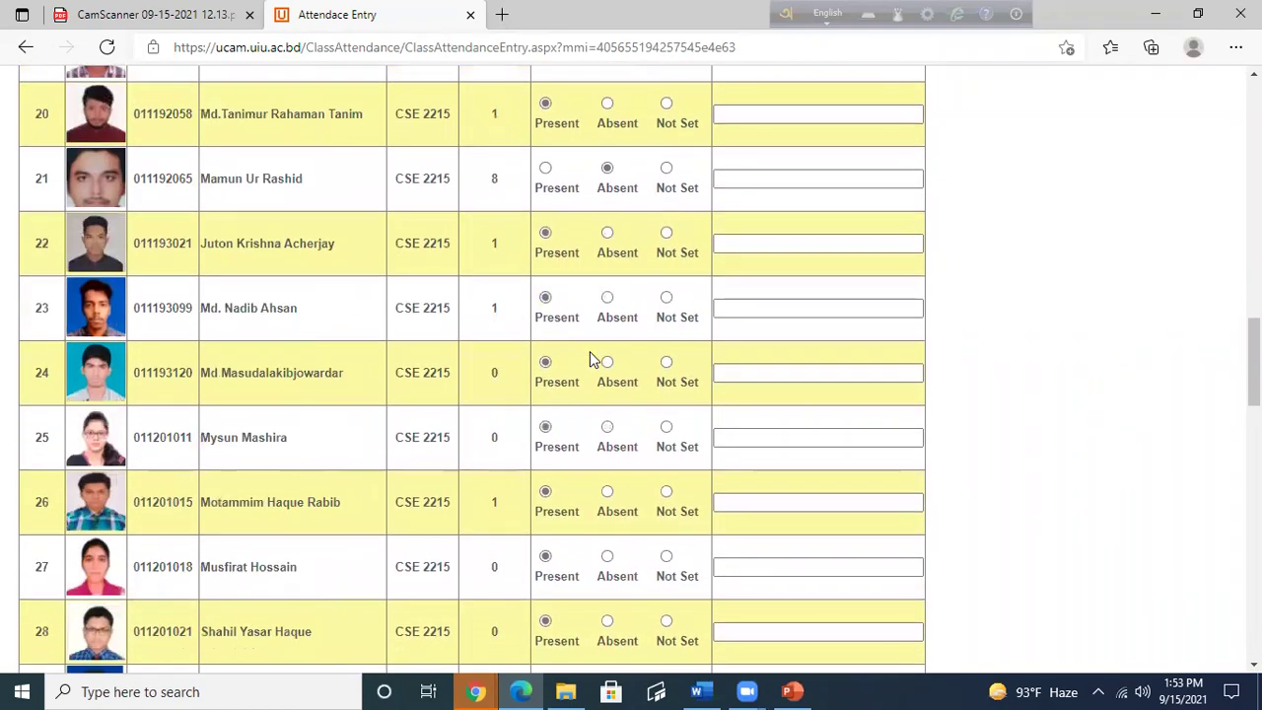
pyautogui.scroll(-4, 589, 350)
pyautogui.scroll(20, 590, 351)
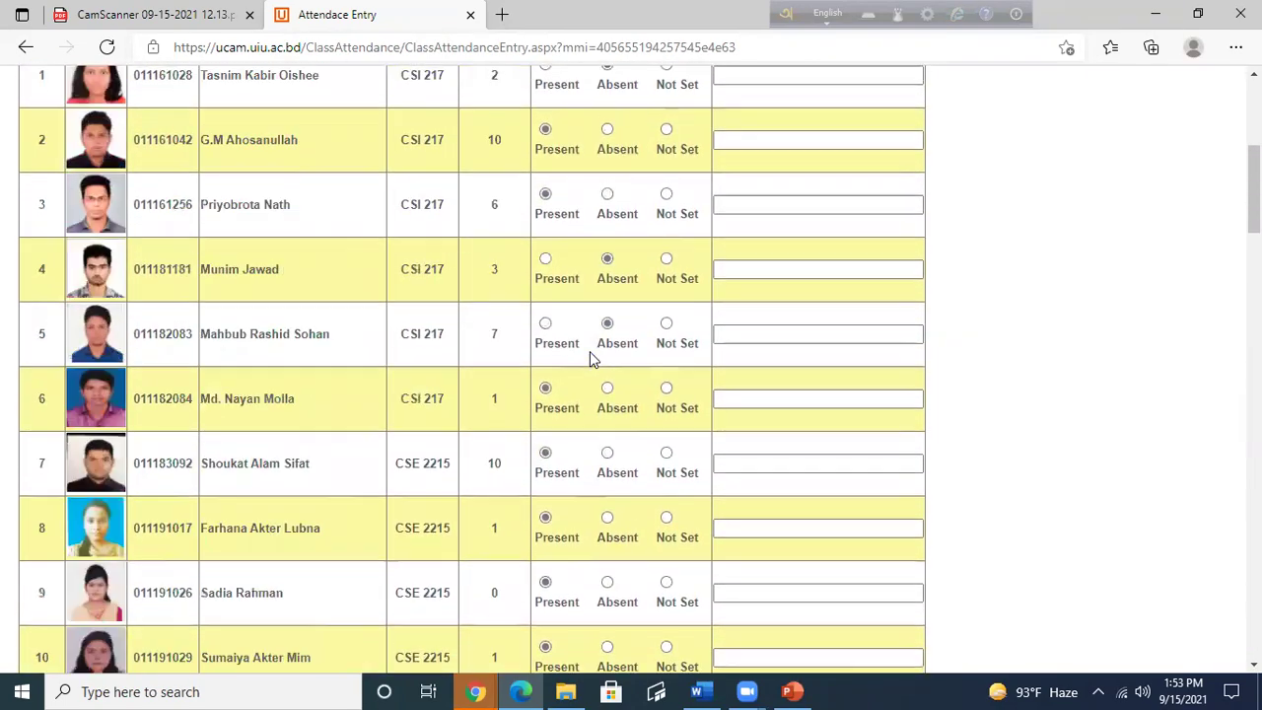
pyautogui.scroll(-3, 544, 378)
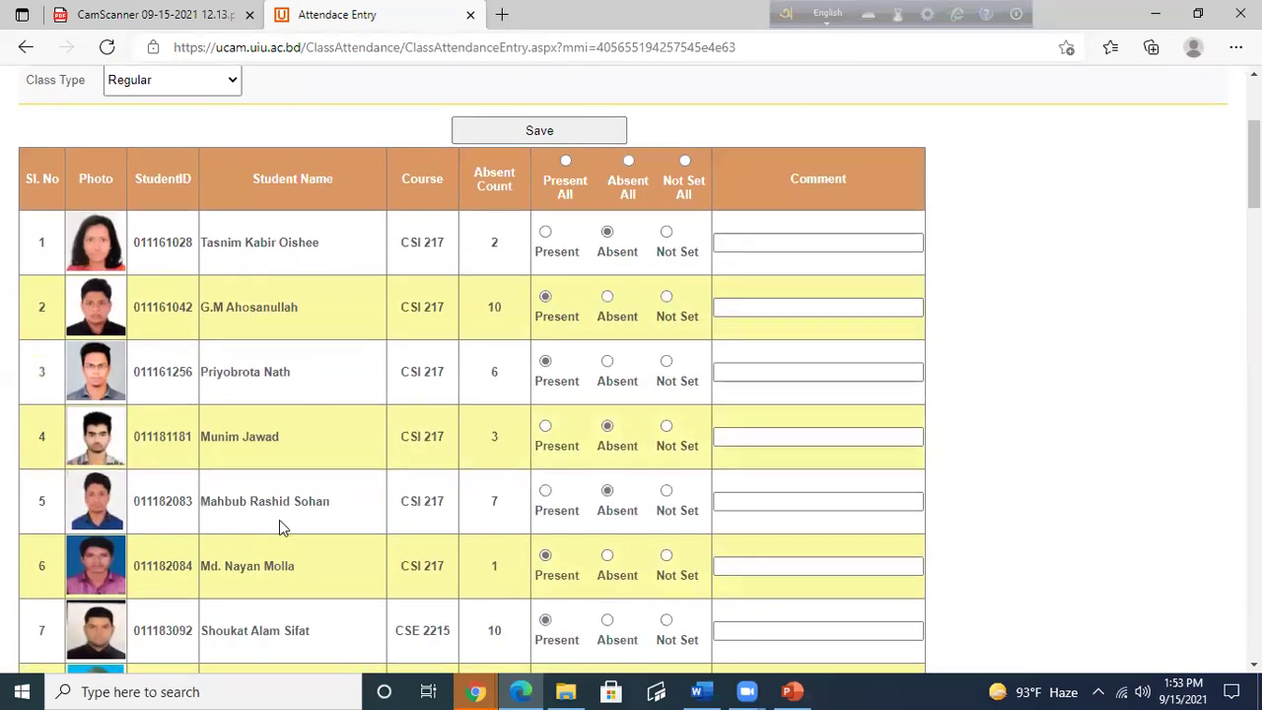
pyautogui.click(546, 491)
# Set the students with serial numbers 40 and 41 back to present
pyautogui.scroll(-14, 599, 495)
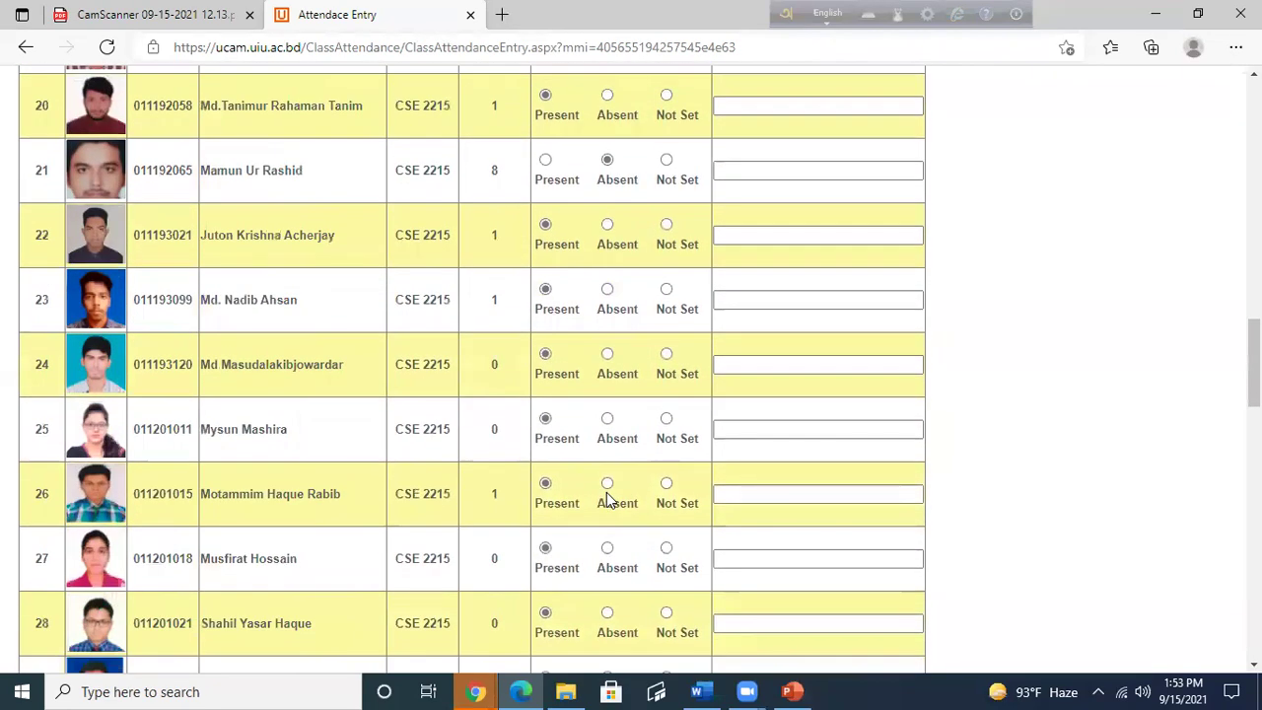
pyautogui.scroll(-5, 606, 492)
pyautogui.scroll(-2, 606, 492)
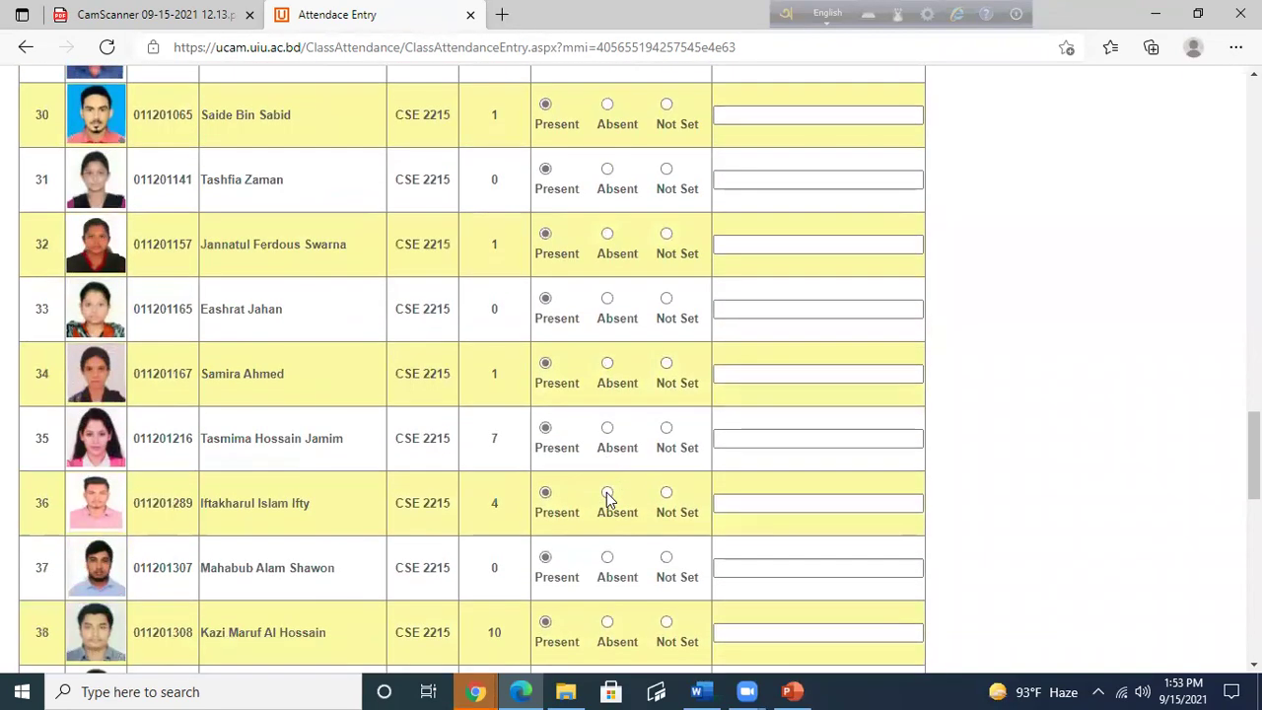
pyautogui.scroll(-3, 606, 498)
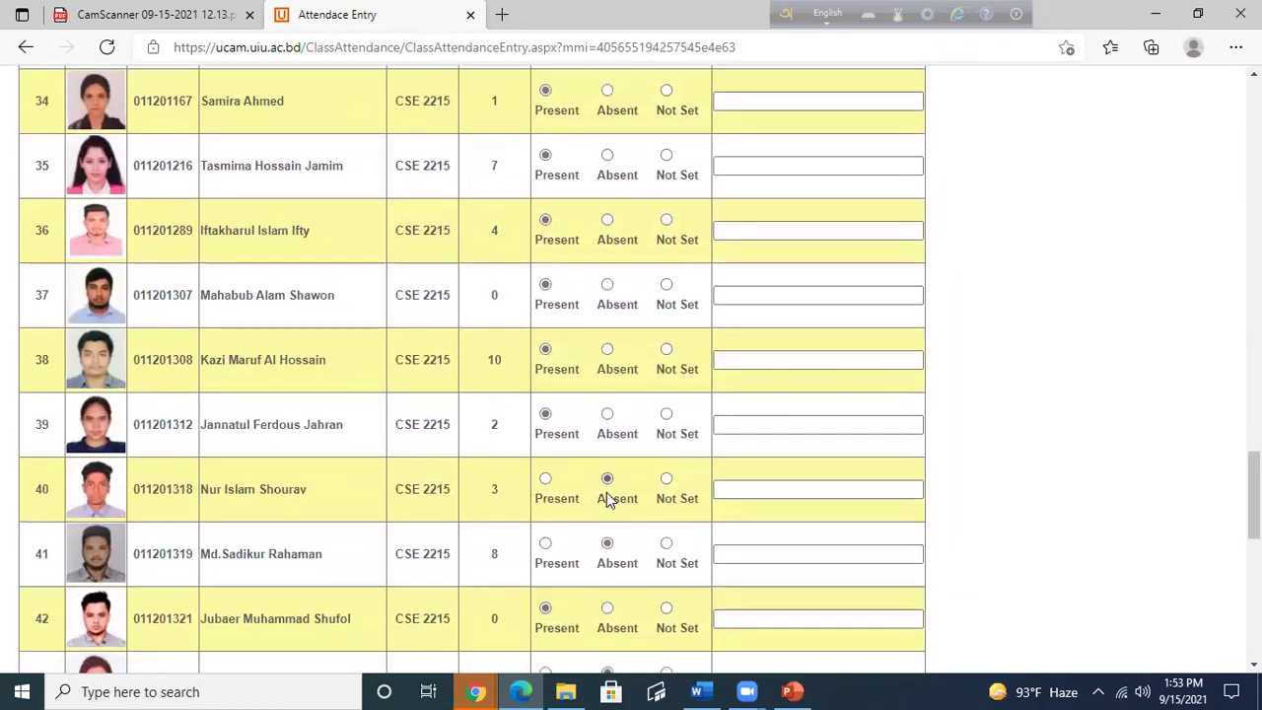
pyautogui.click(547, 481)
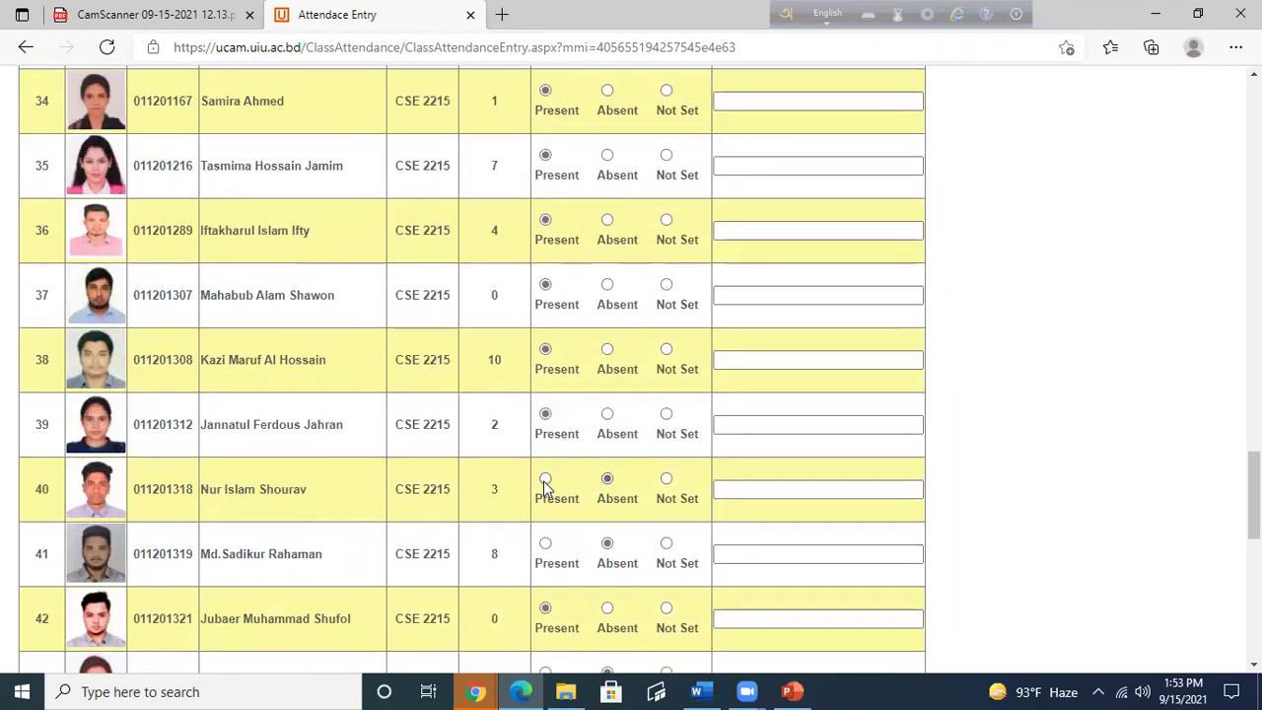
pyautogui.click(546, 543)
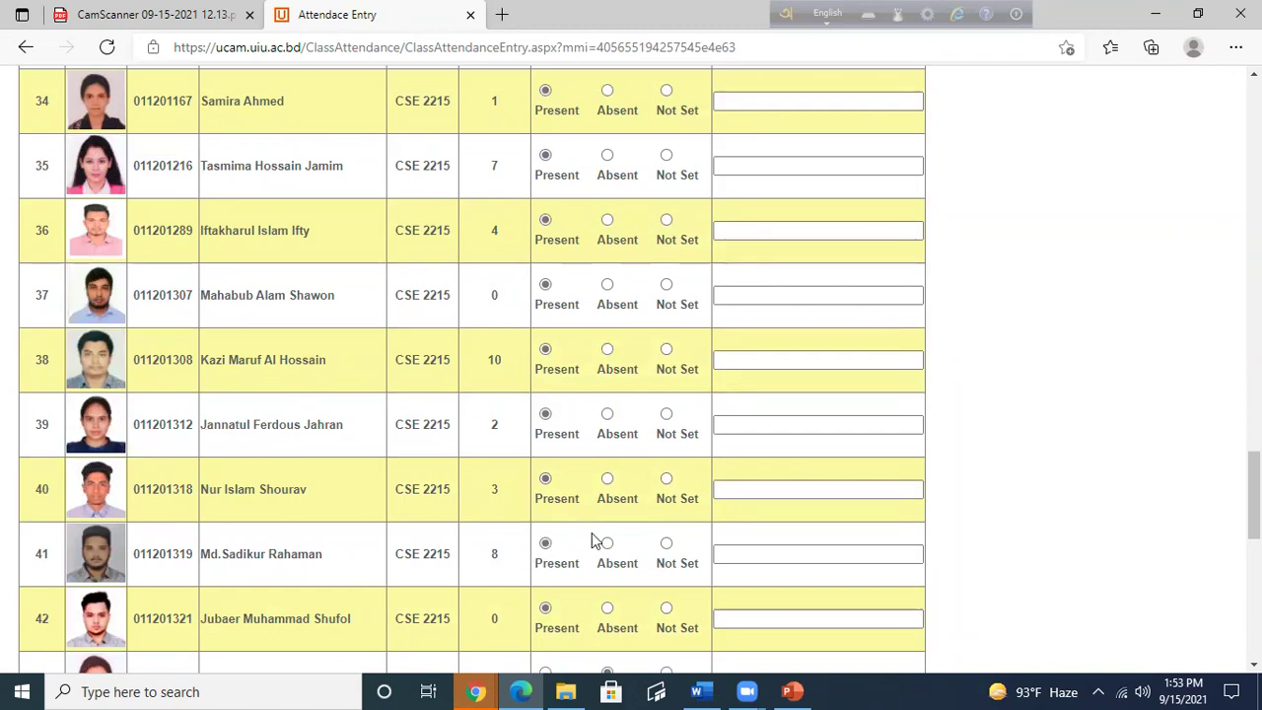
# Review the attendance marks of the whole class and save the attendance entry
pyautogui.scroll(-3, 592, 540)
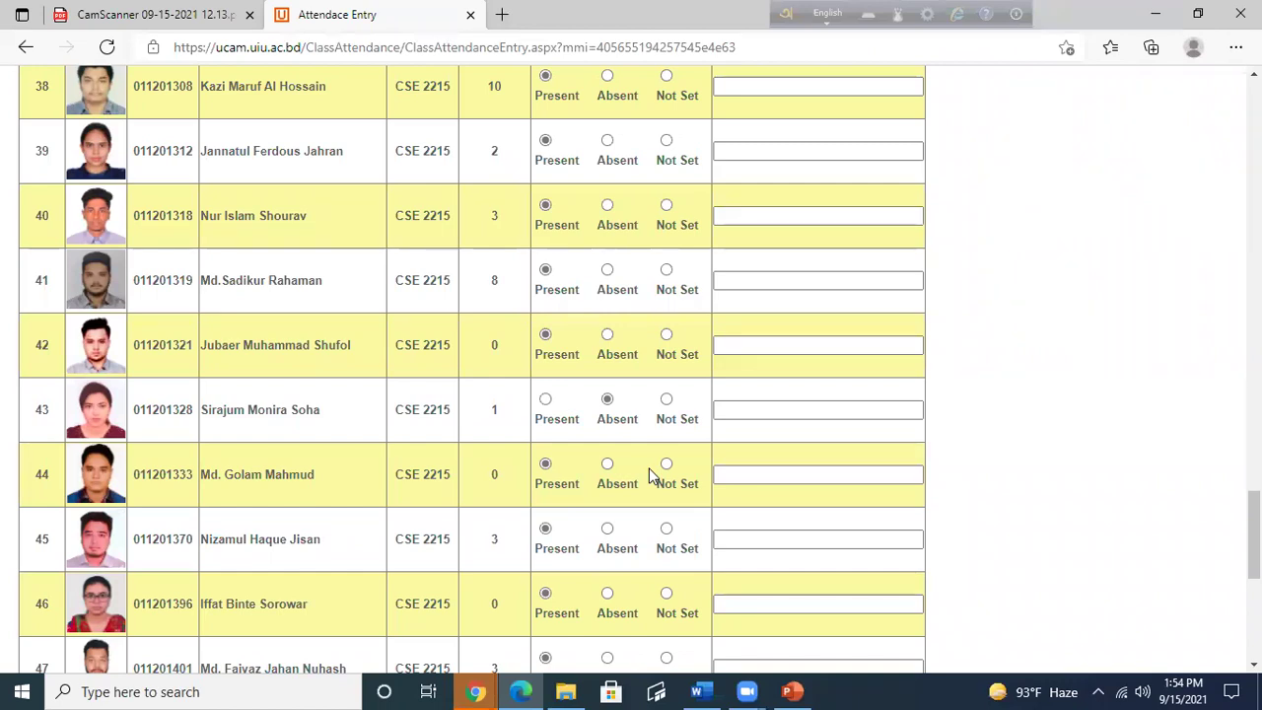
pyautogui.scroll(-5, 649, 467)
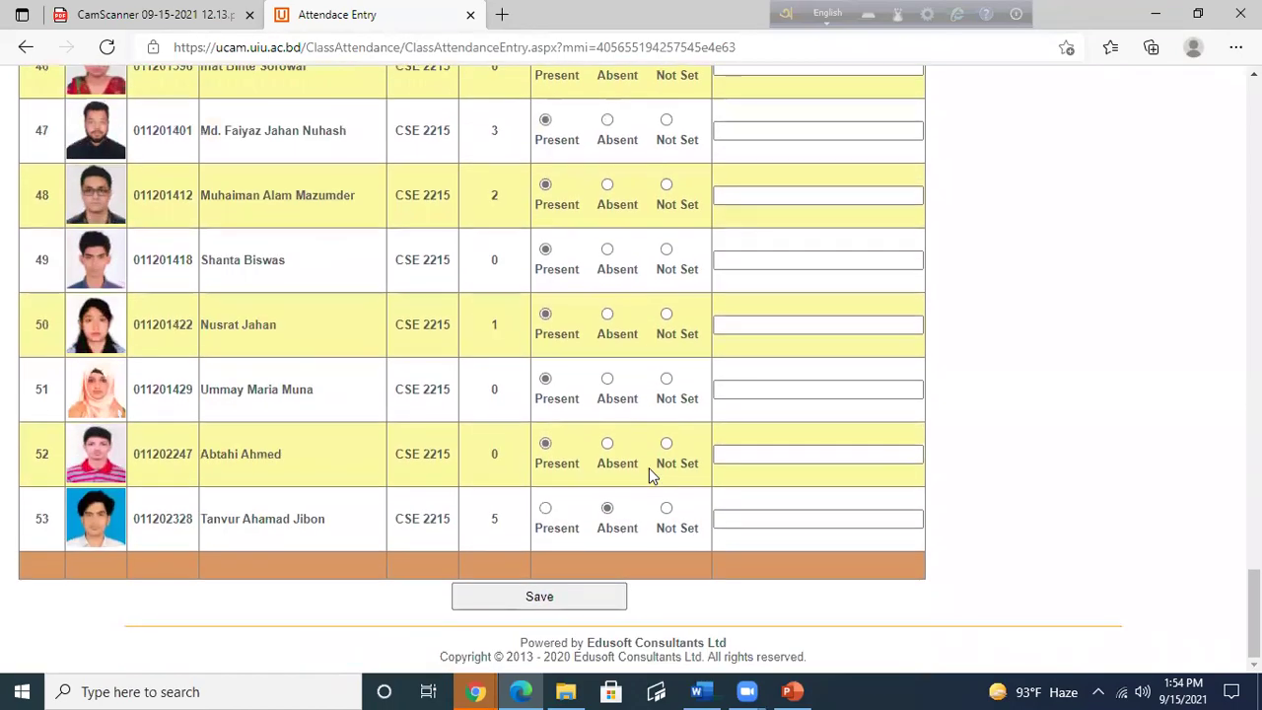
pyautogui.scroll(20, 649, 467)
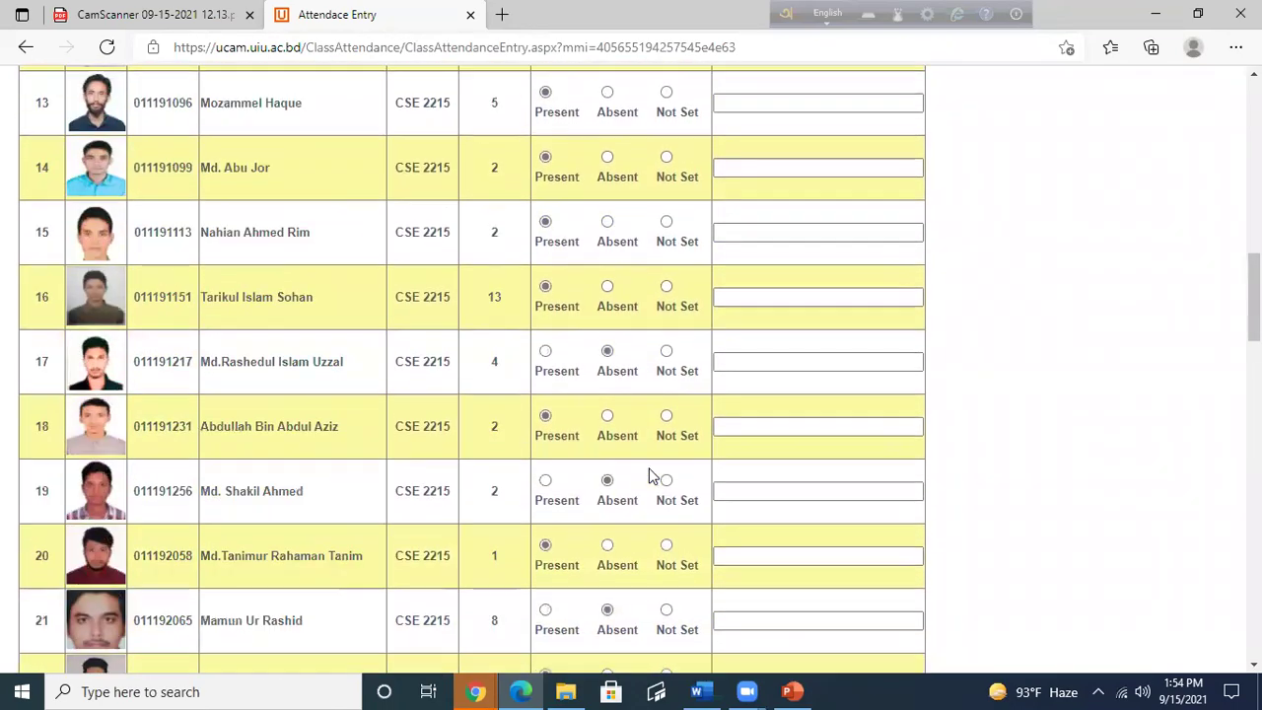
pyautogui.scroll(5, 649, 467)
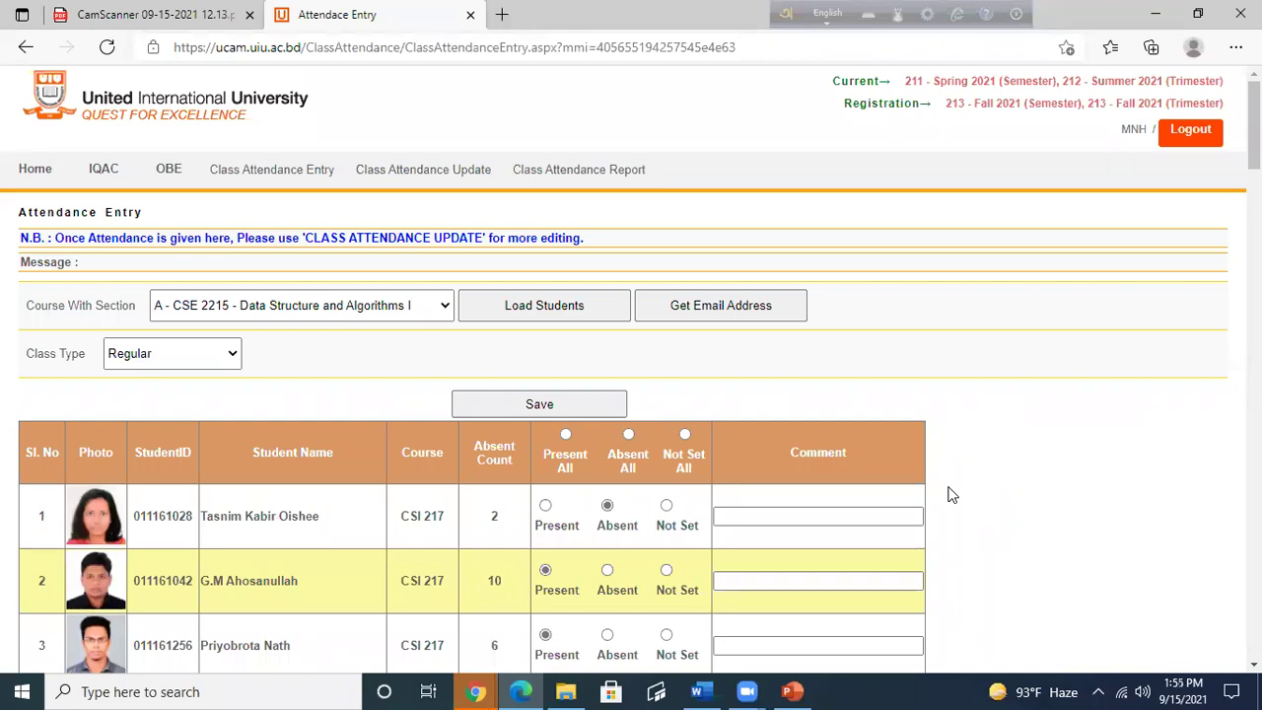
pyautogui.scroll(-19, 952, 494)
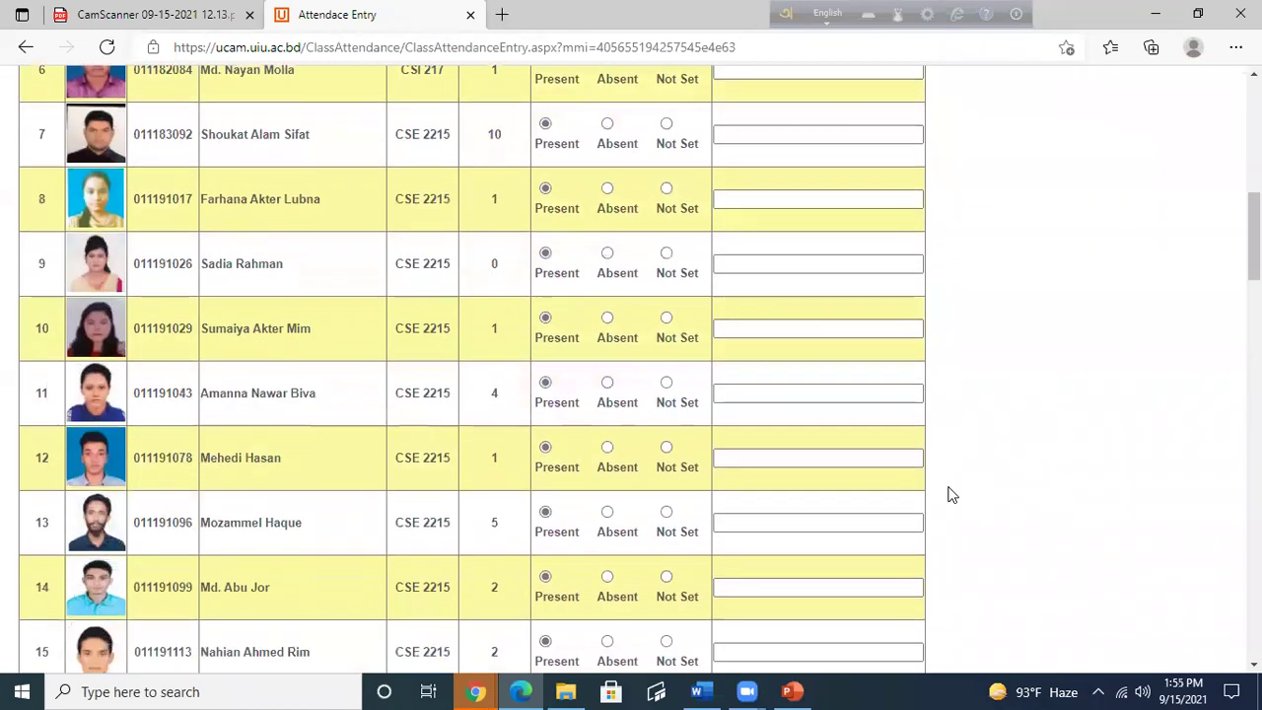
pyautogui.scroll(-18, 951, 494)
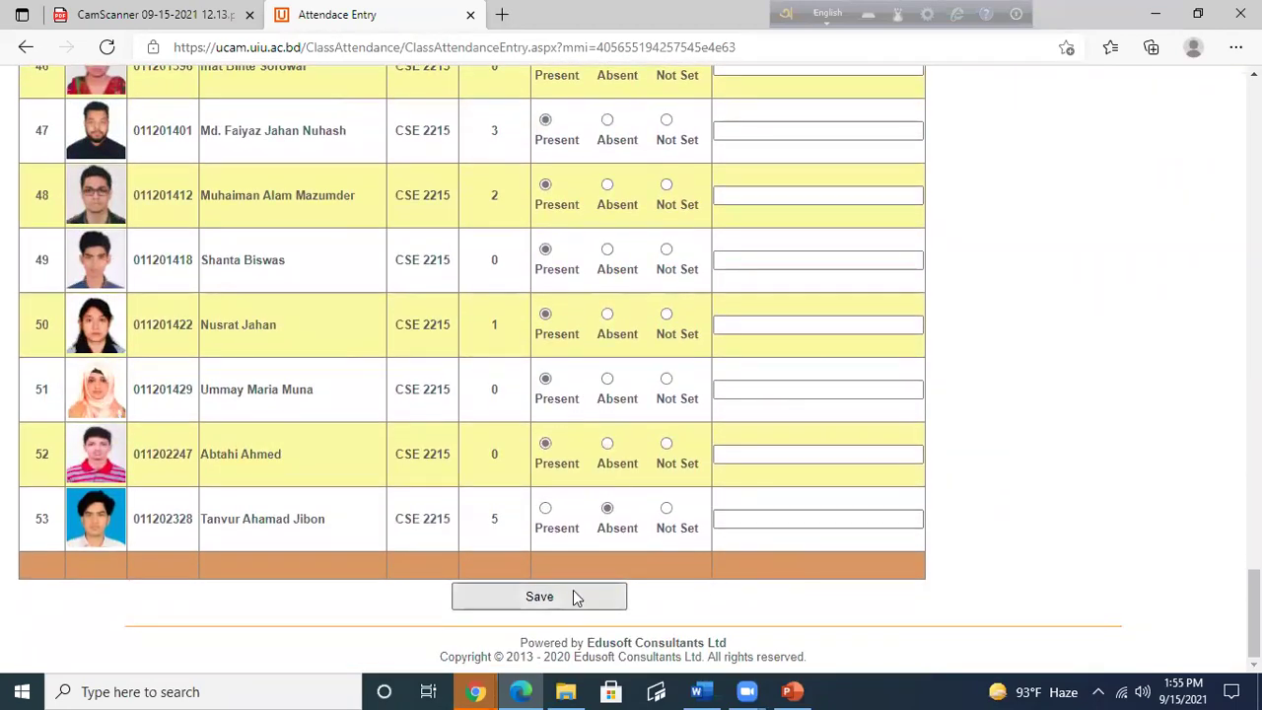
pyautogui.click(576, 597)
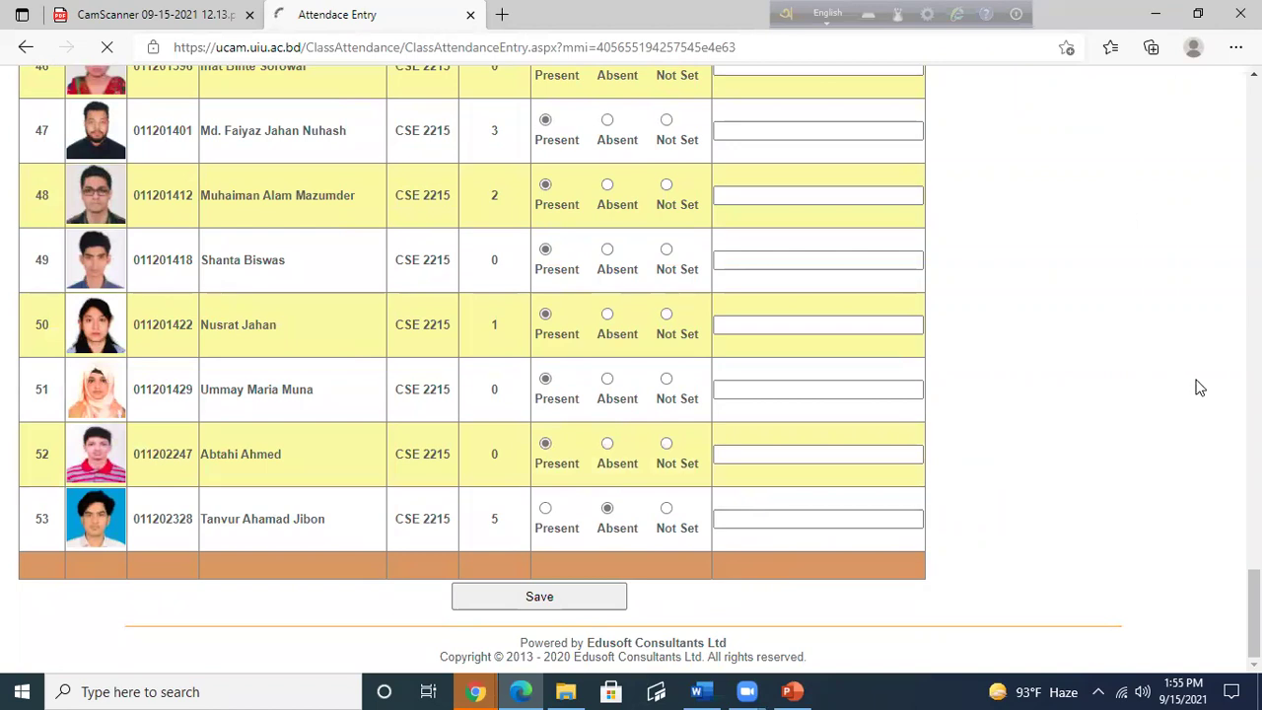